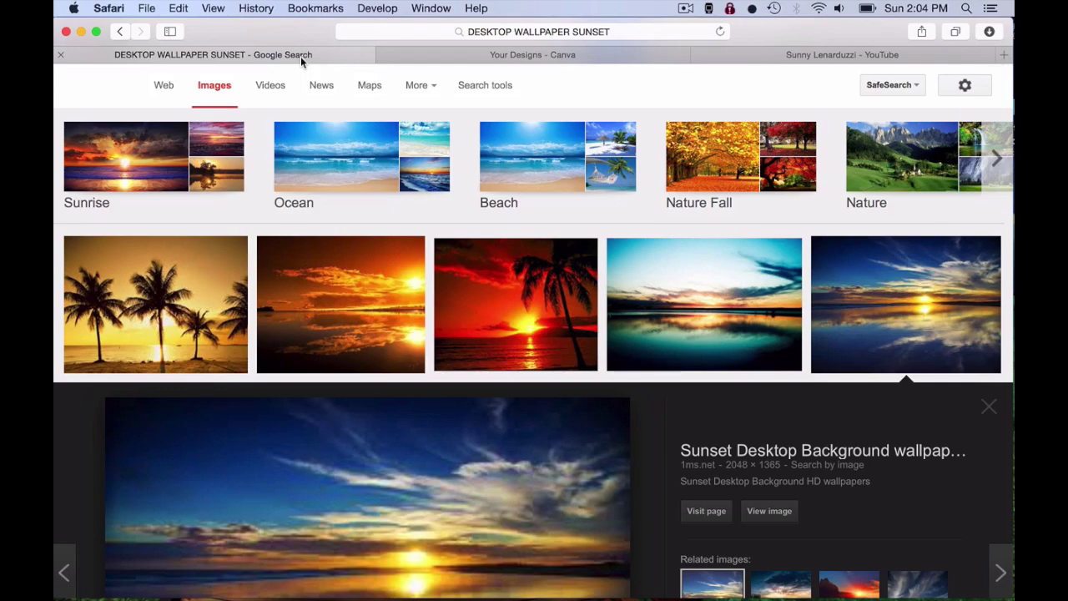
Step: From the YouTube channel page, start editing the banner's channel art
left_click(500, 55)
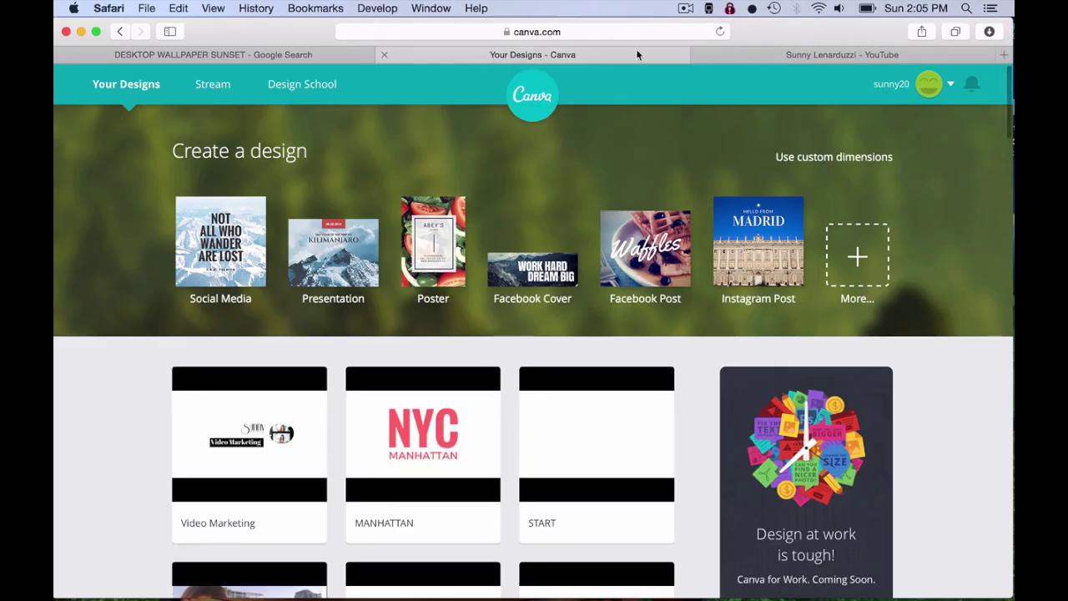
left_click(797, 55)
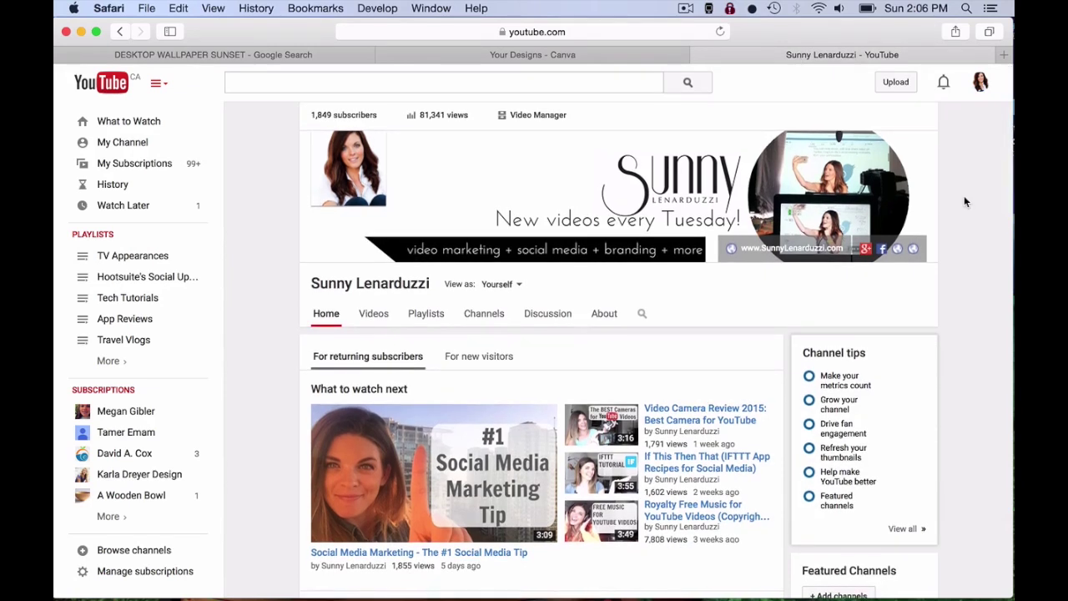
left_click(925, 144)
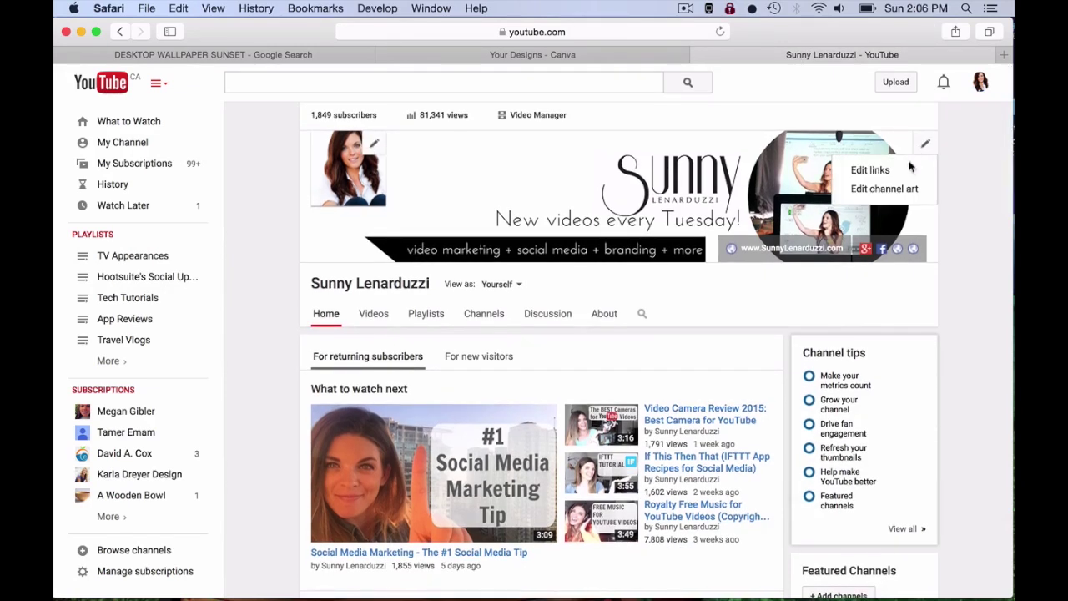
left_click(907, 189)
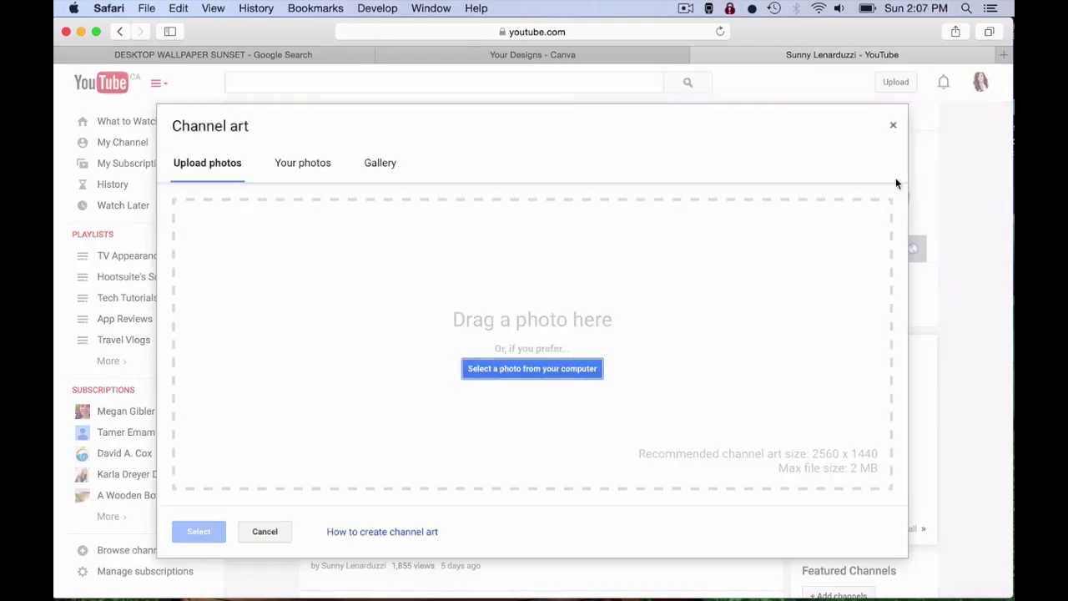
Step: Open the Create channel art help and scroll to the 2560 x 1440 size guidelines
left_click(362, 534)
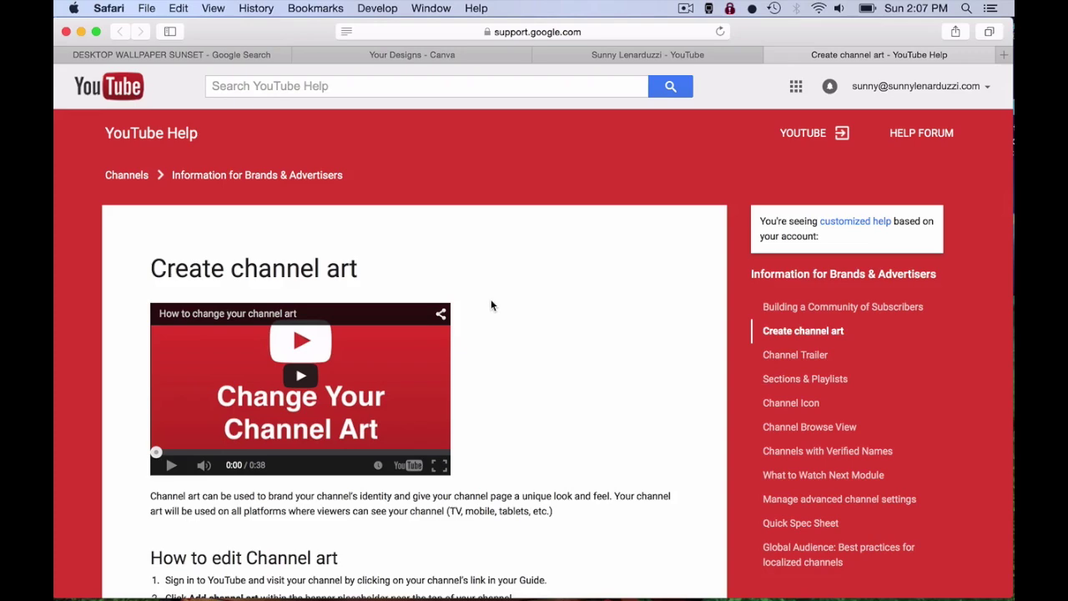
scroll(491, 305, "down", 5)
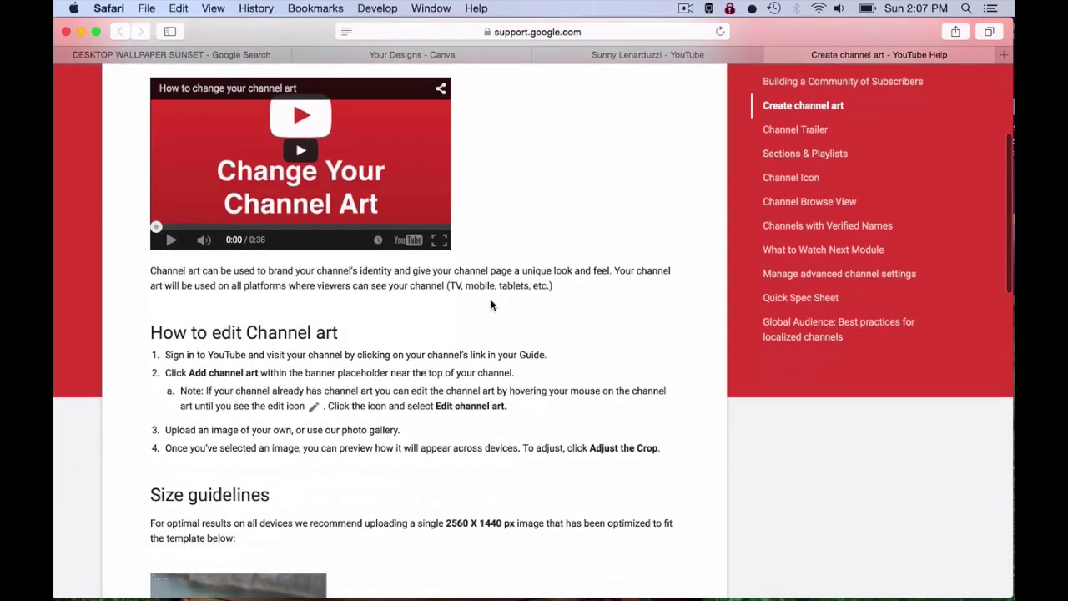
scroll(490, 305, "down", 8)
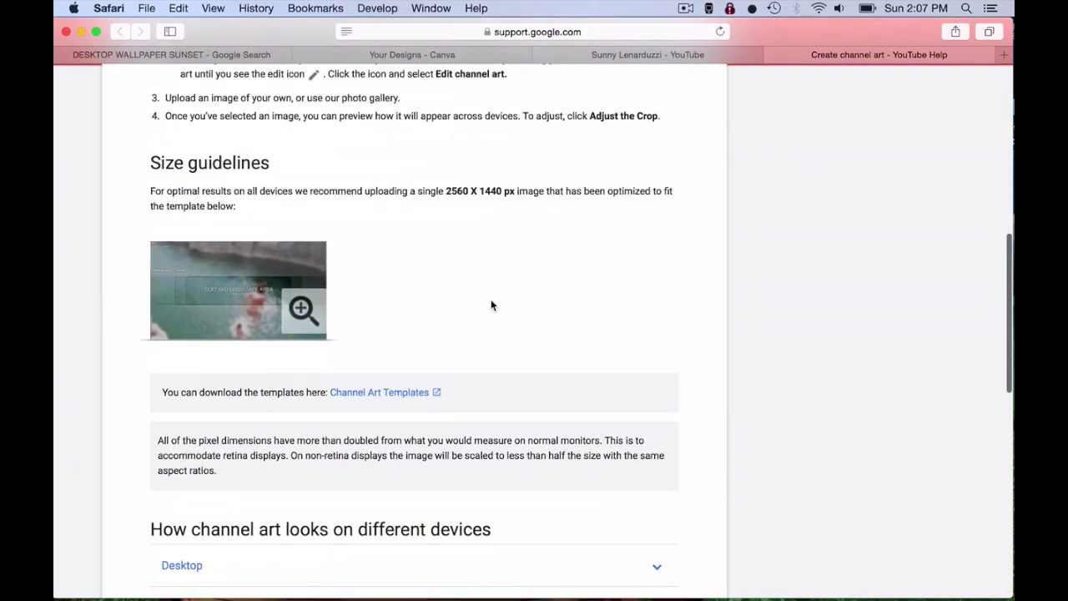
scroll(490, 305, "down", 2)
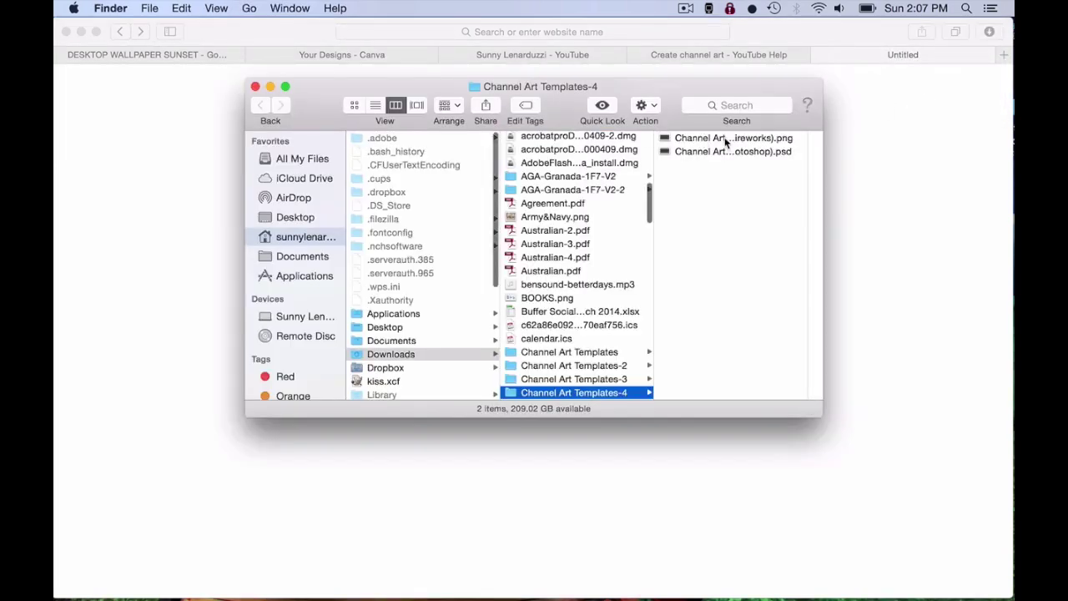
Step: Copy Channel Art Template (Fireworks).png onto the desktop and minimize Safari and Finder
left_click(725, 137)
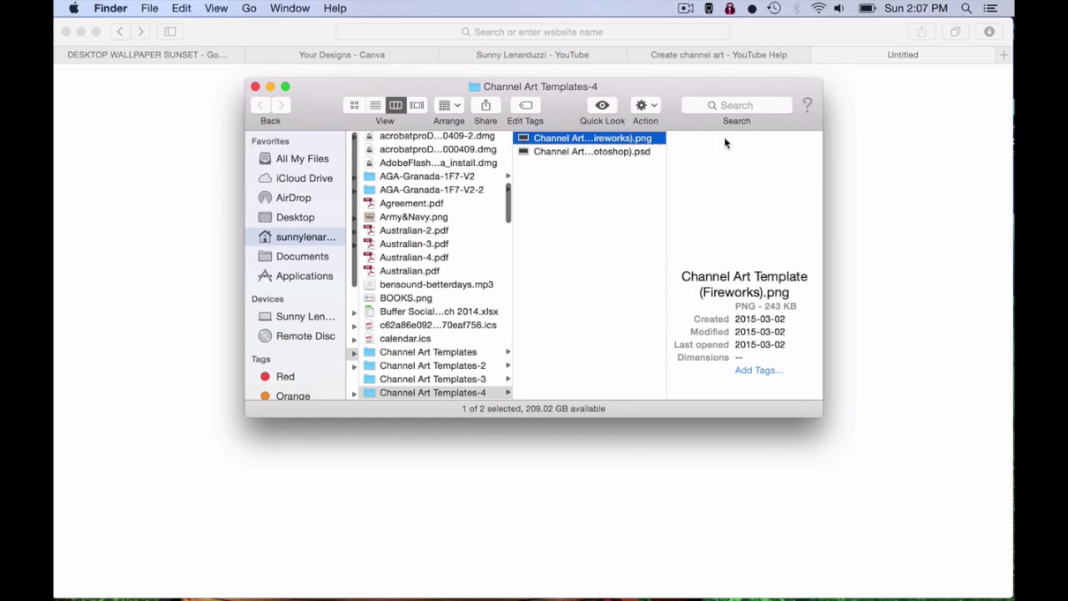
left_click(81, 31)
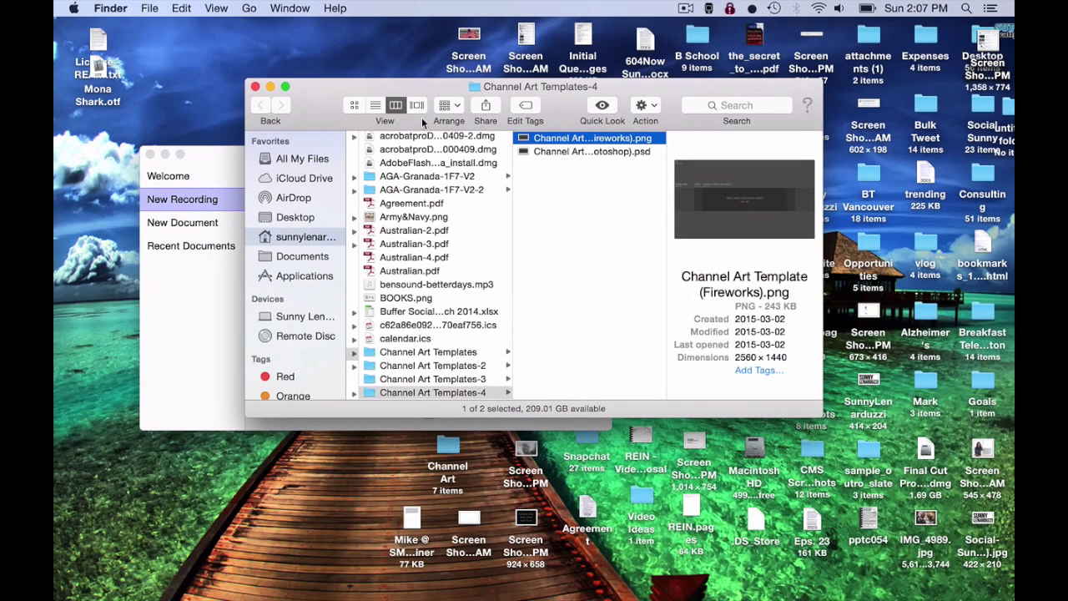
mouse_move(576, 138)
left_mouse_down()
mouse_move(310, 40)
mouse_move(204, 82)
left_mouse_up()
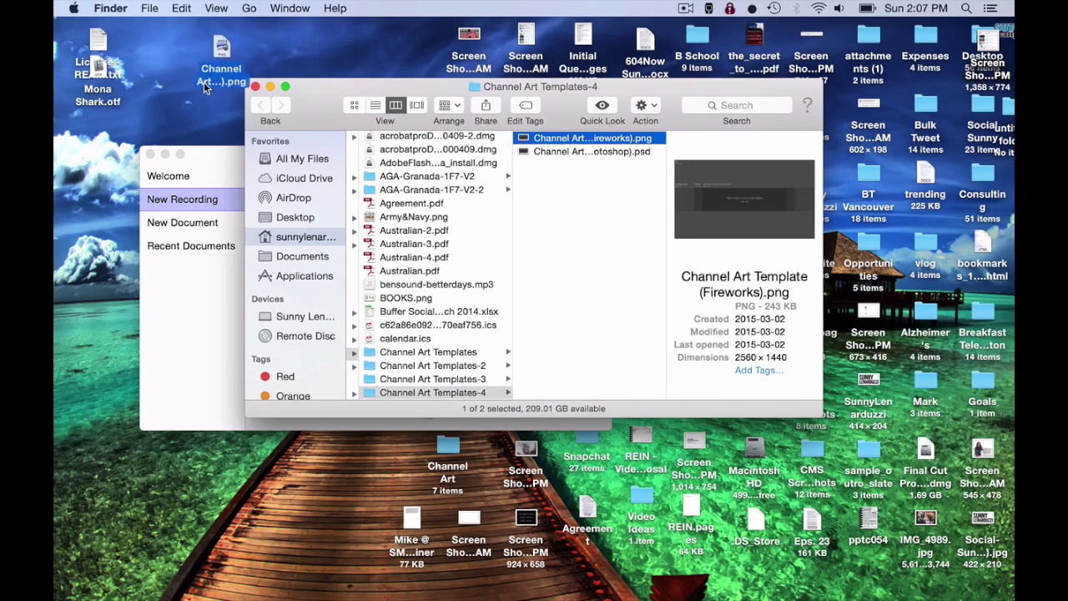
left_click(271, 87)
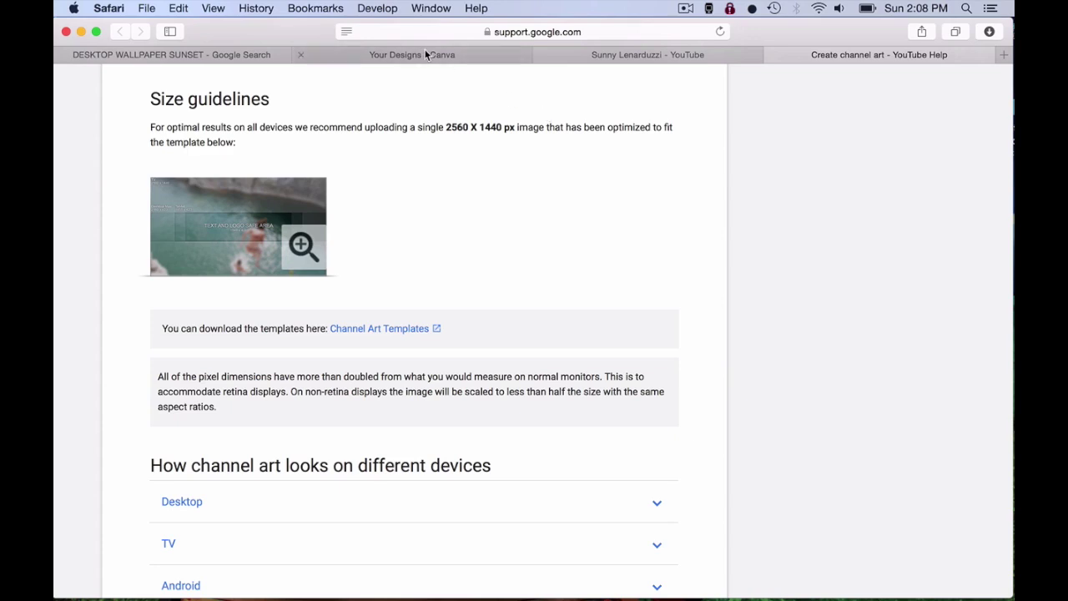
Step: In Canva, browse the extra design types to start a 2560 x 1440 YouTube Channel Art design
left_click(426, 54)
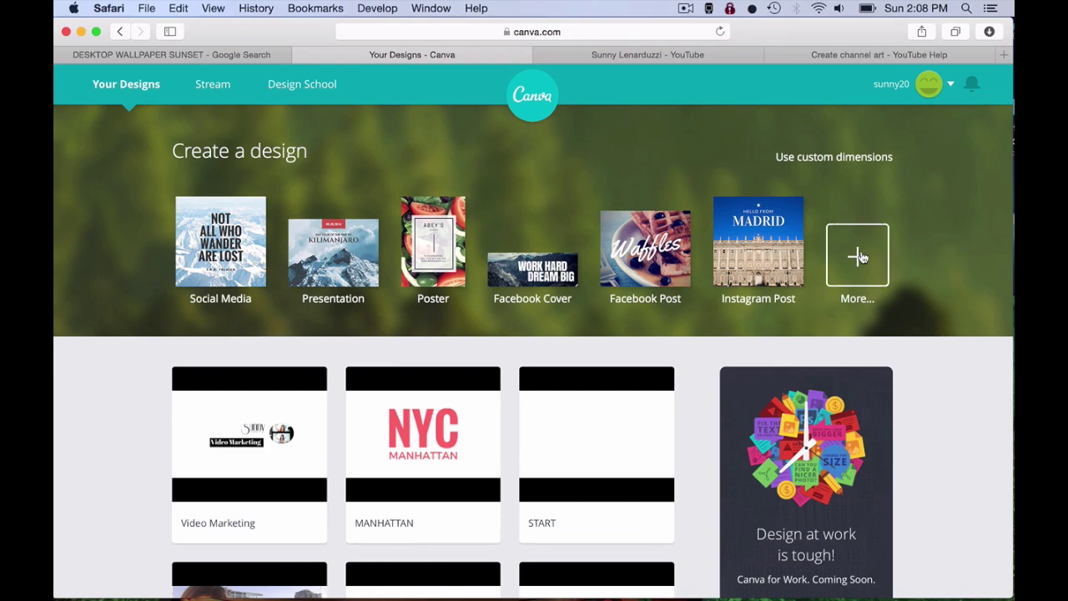
left_click(863, 257)
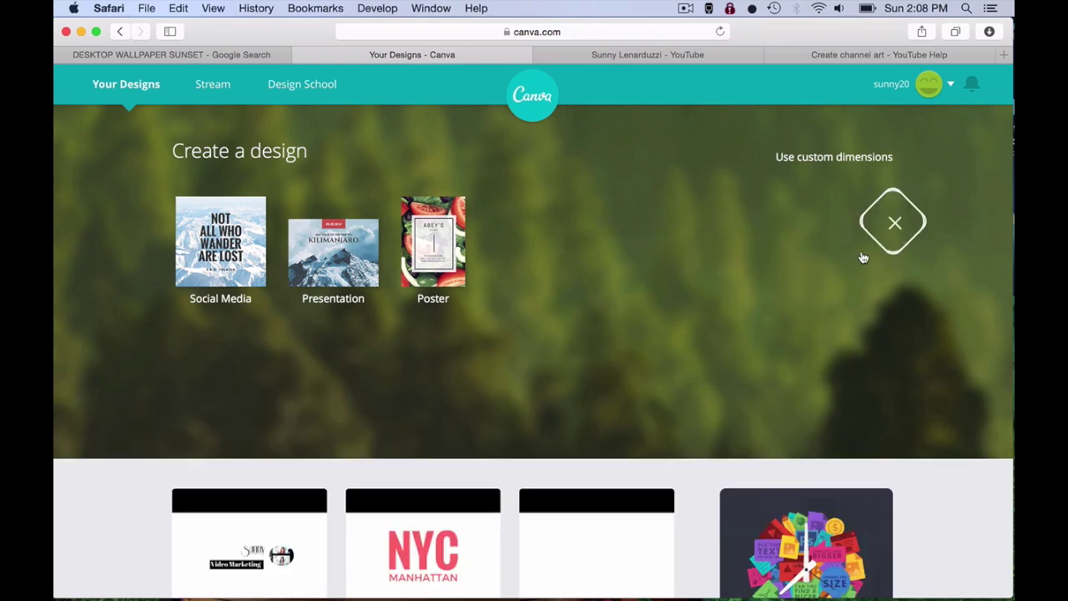
scroll(639, 356, "down", 10)
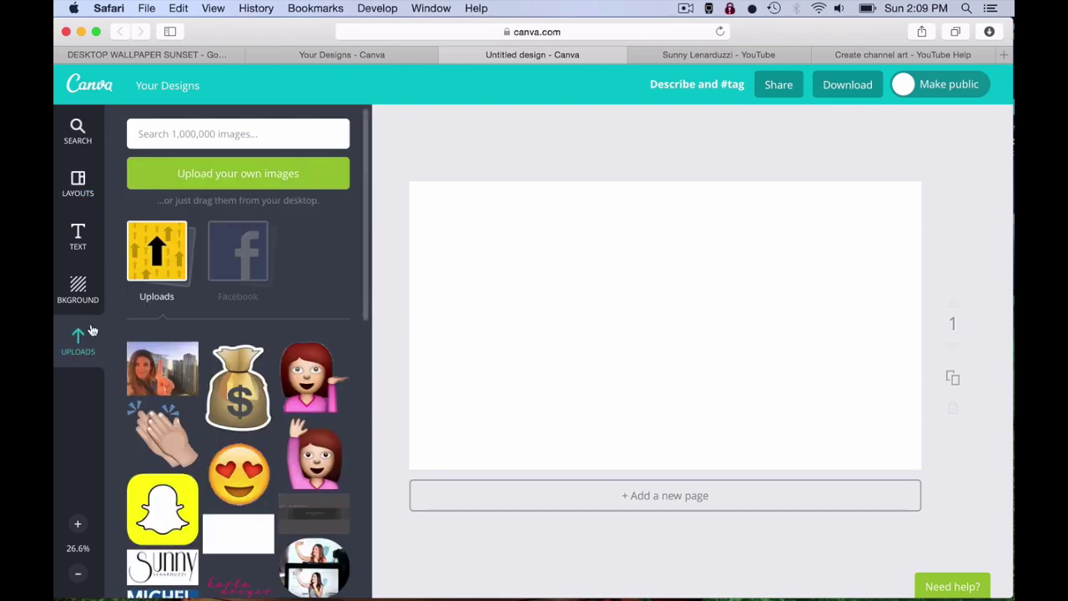
Step: Upload the Fireworks channel art template PNG into Canva
left_click(217, 180)
left_click(498, 278)
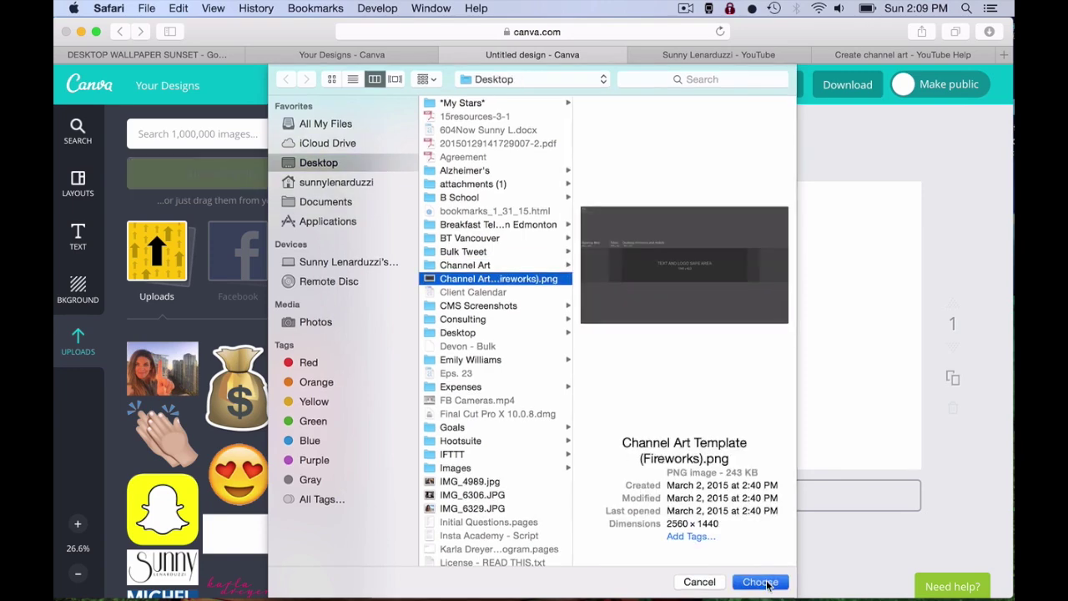
left_click(760, 582)
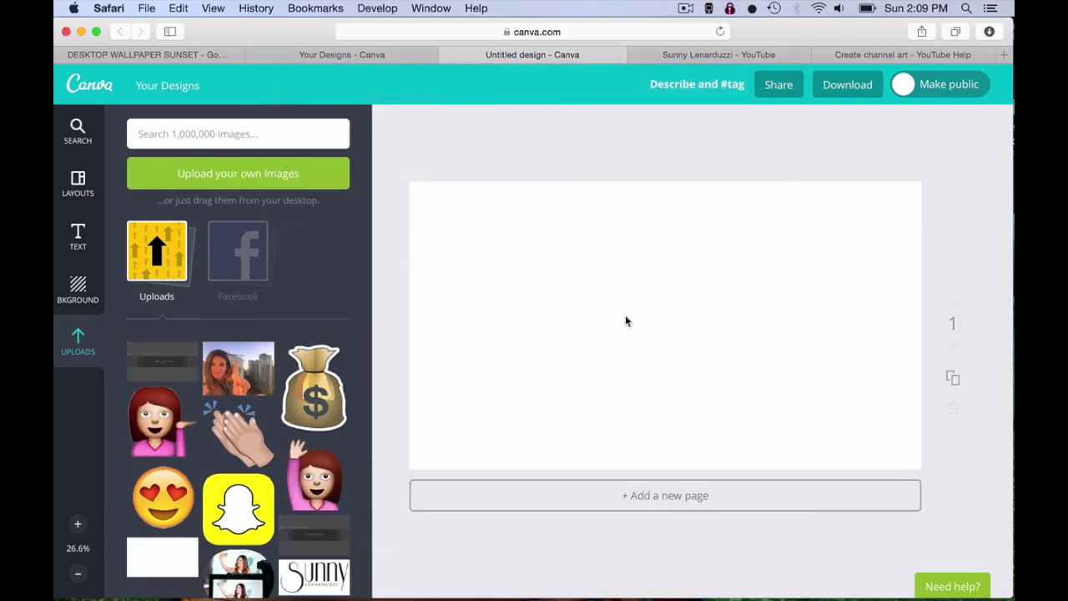
Step: Place the template on the page and stretch it to fill the whole canvas
left_click(151, 363)
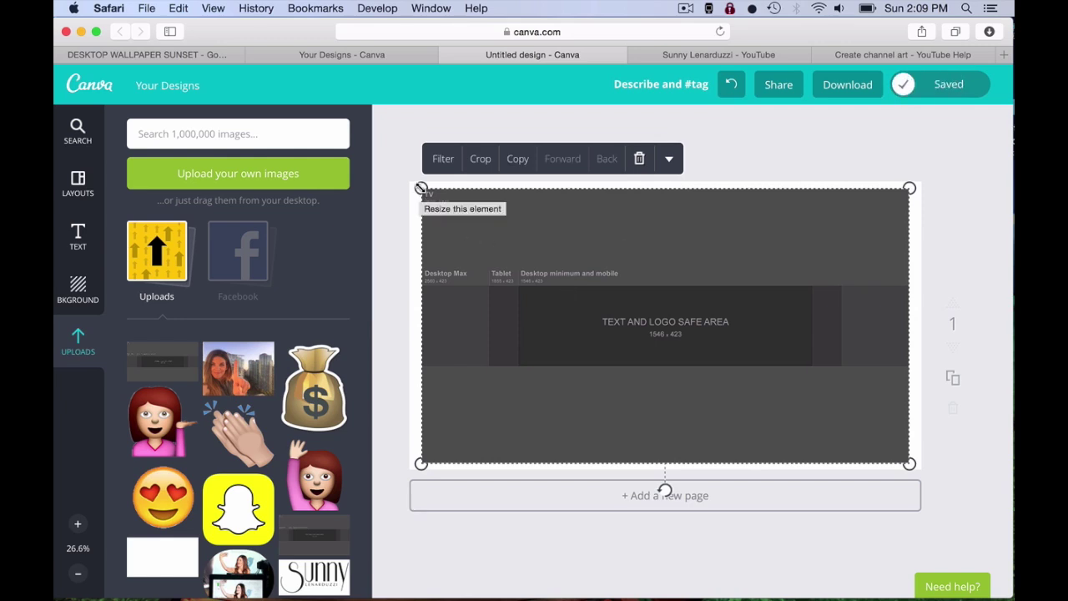
mouse_move(420, 187)
left_mouse_down()
mouse_move(394, 172)
mouse_move(408, 178)
left_mouse_up()
left_click_drag(908, 461, 922, 471)
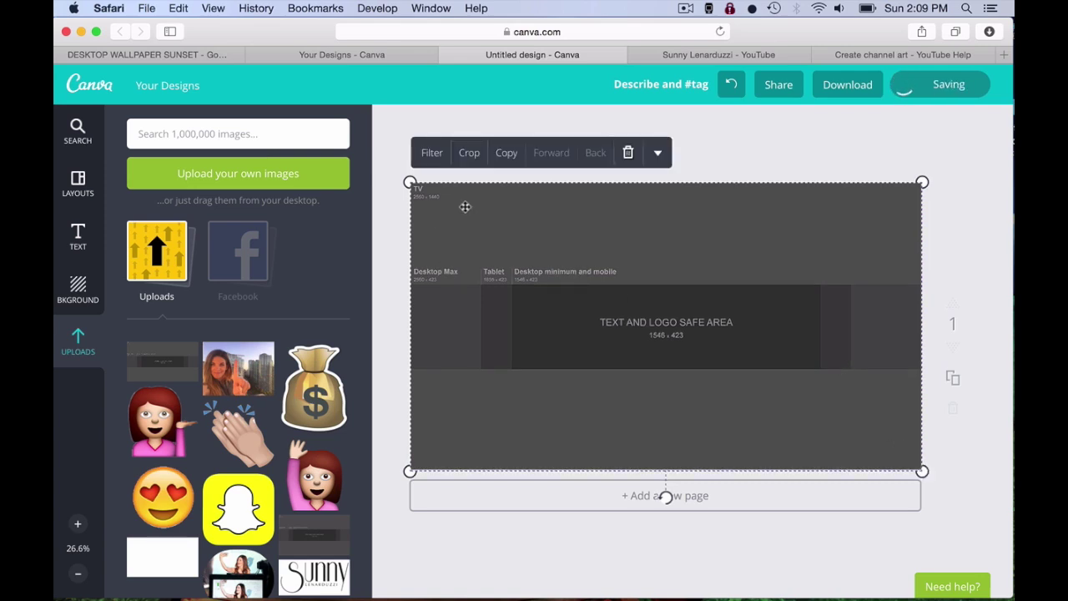
left_click(795, 151)
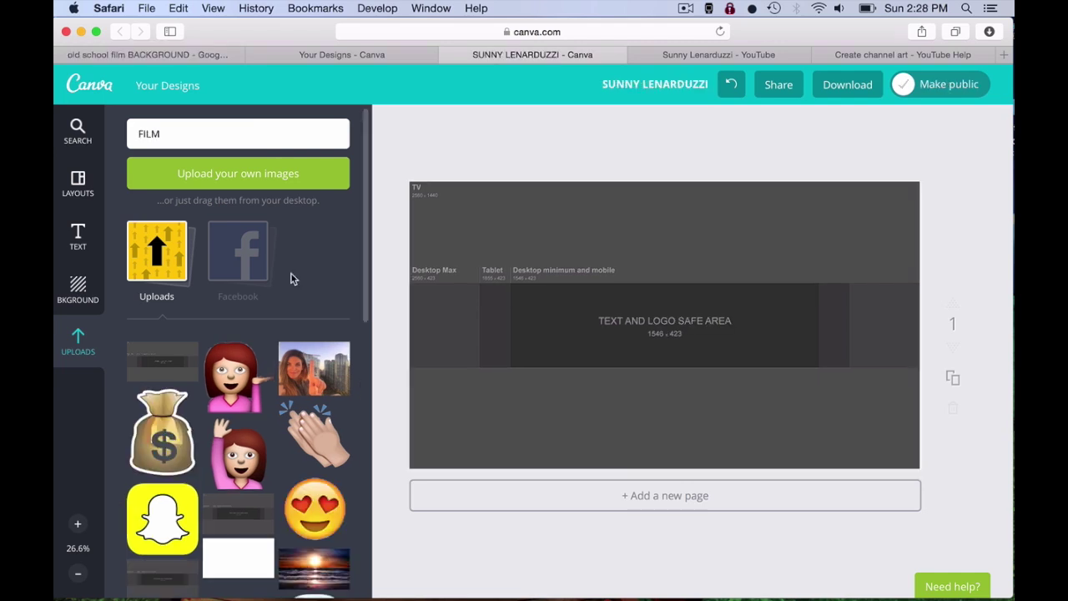
Step: Add the World News text template to the banner and make its lines black
left_click(77, 237)
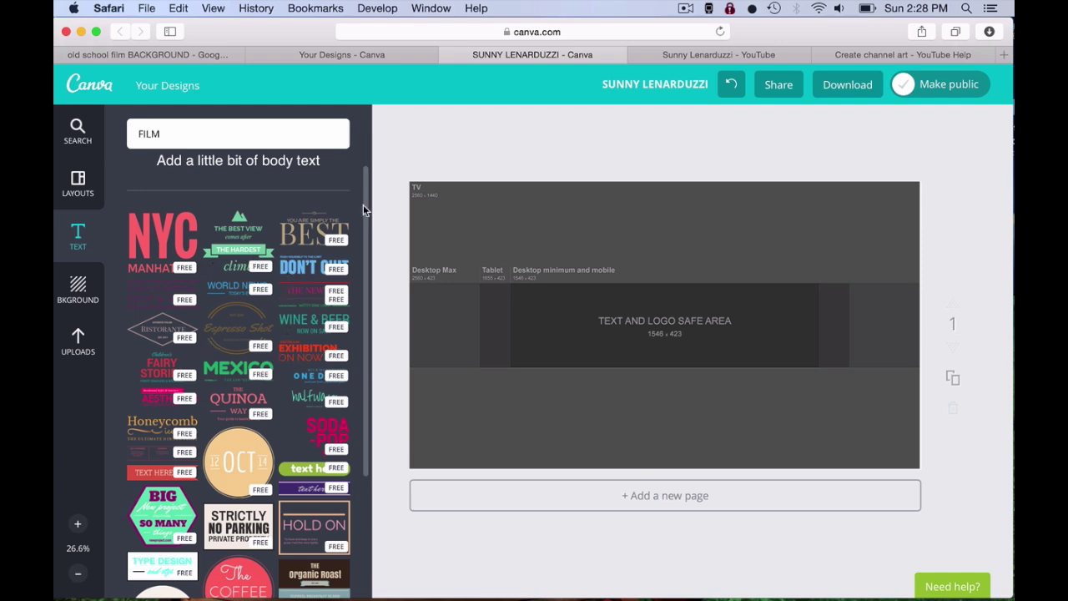
left_click_drag(367, 210, 360, 132)
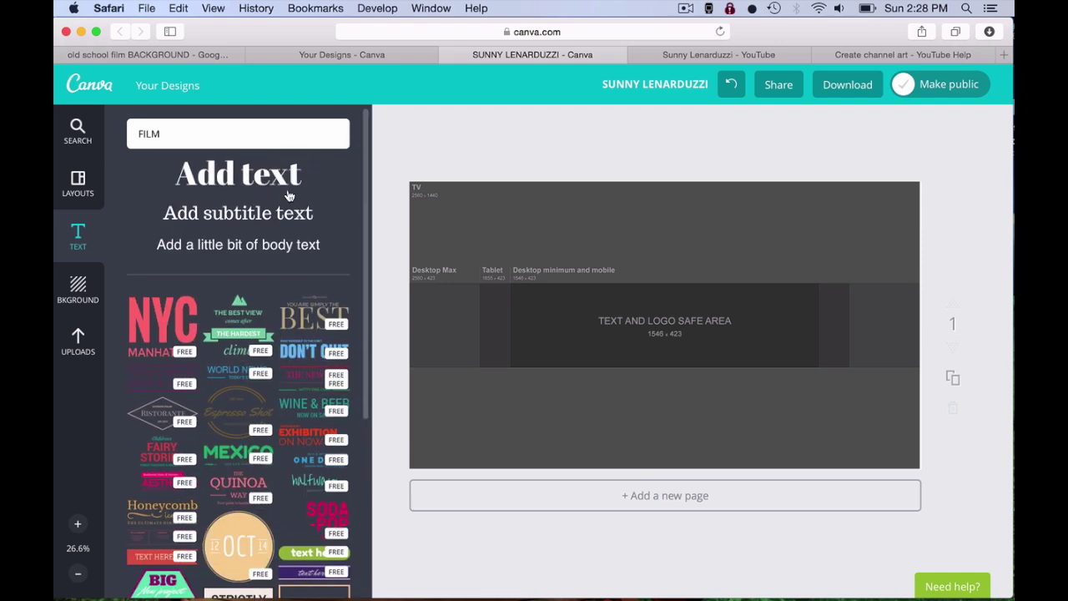
scroll(367, 205, "down", 2)
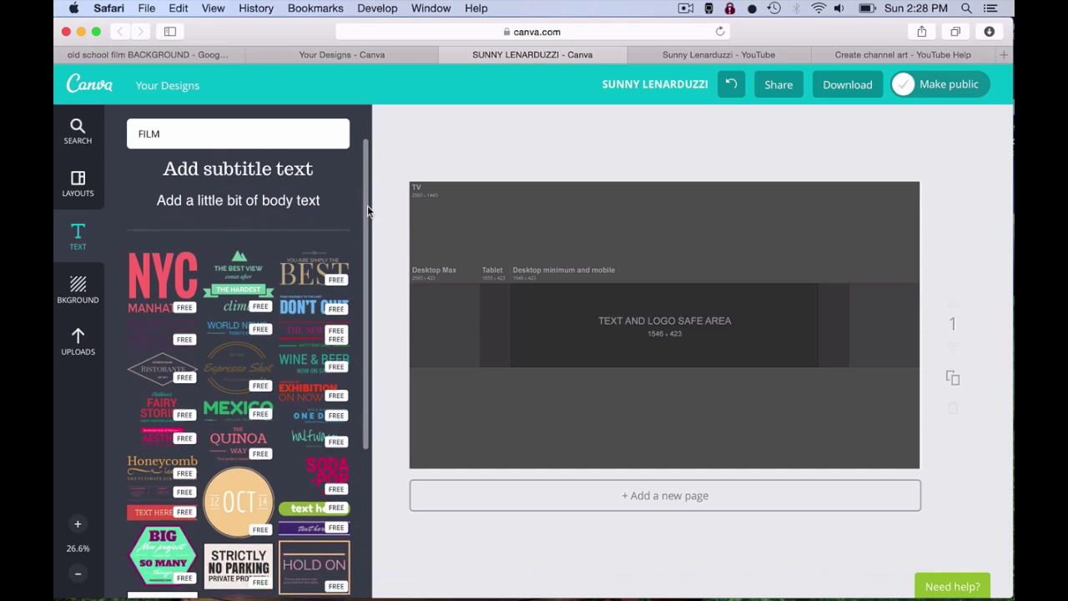
left_click(237, 325)
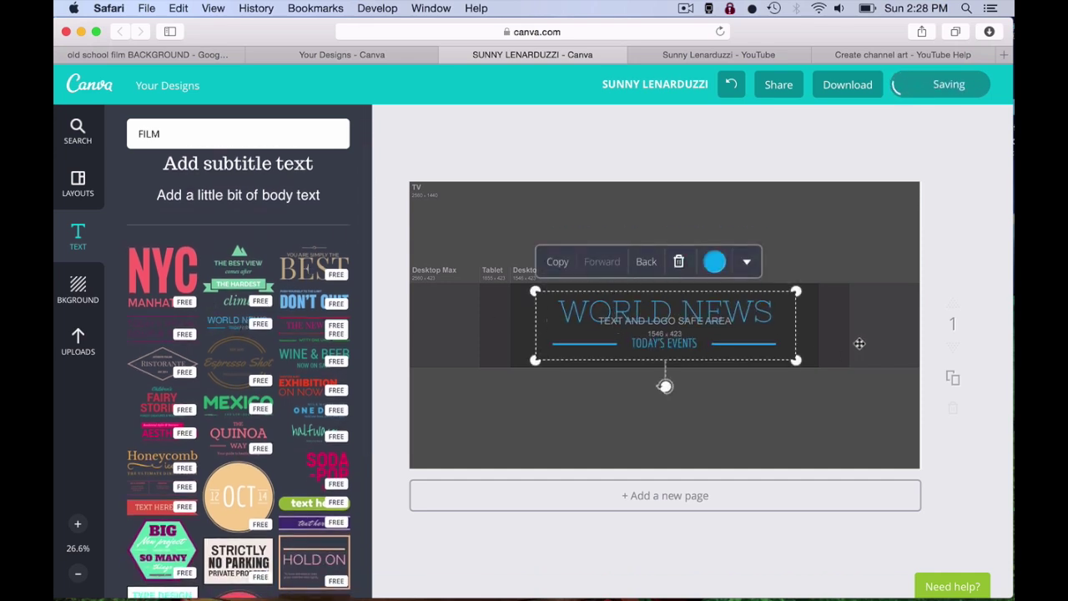
left_click(715, 262)
left_click(736, 179)
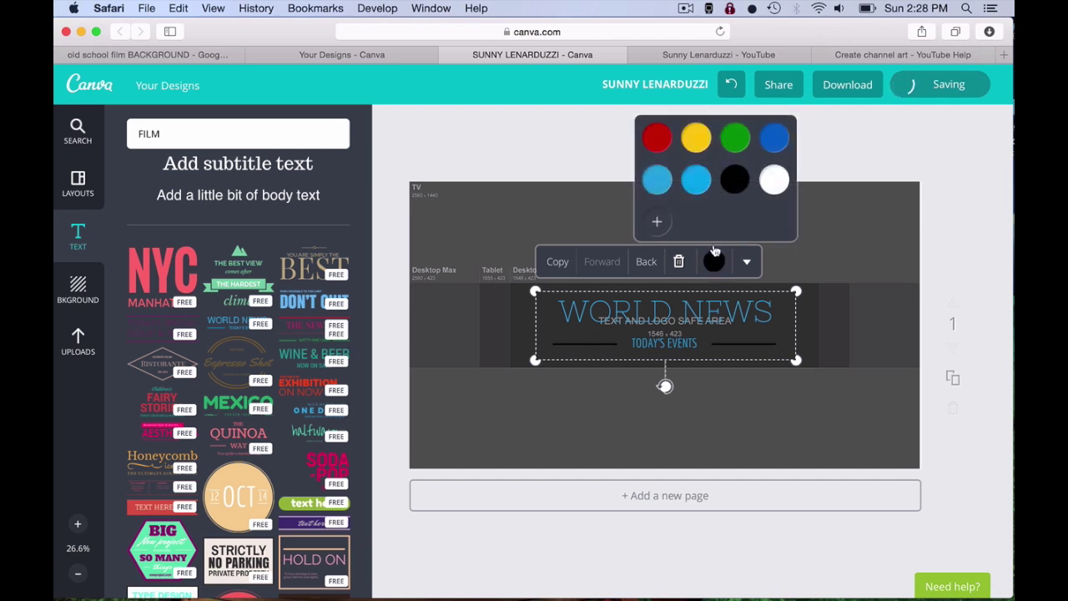
left_click(677, 307)
left_click(717, 262)
left_click(738, 179)
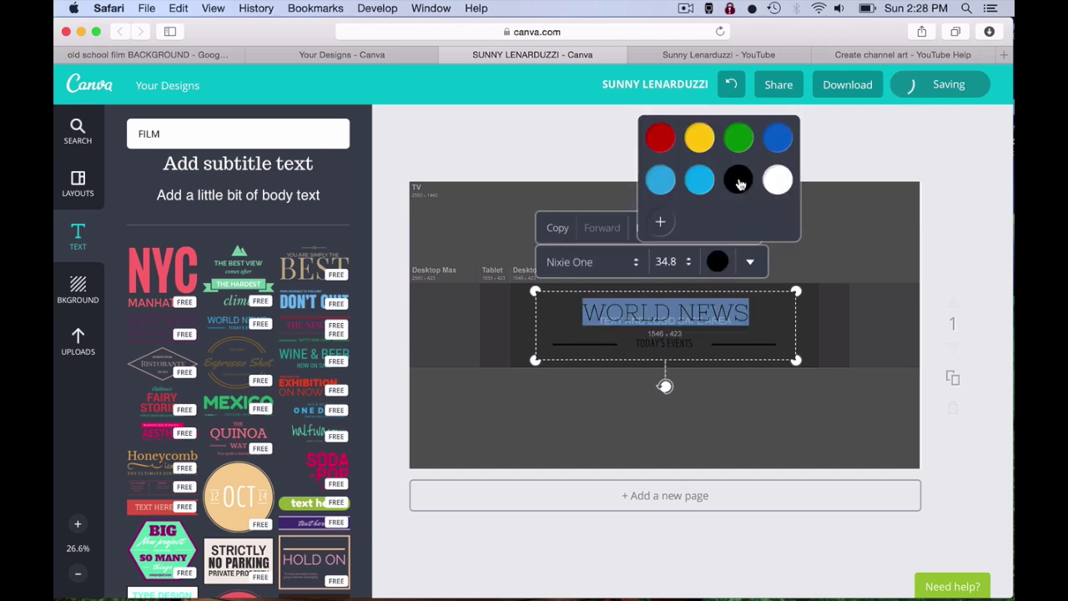
Step: Set both the headline and the TODAY'S EVENTS line to the Norwester font
left_click(613, 271)
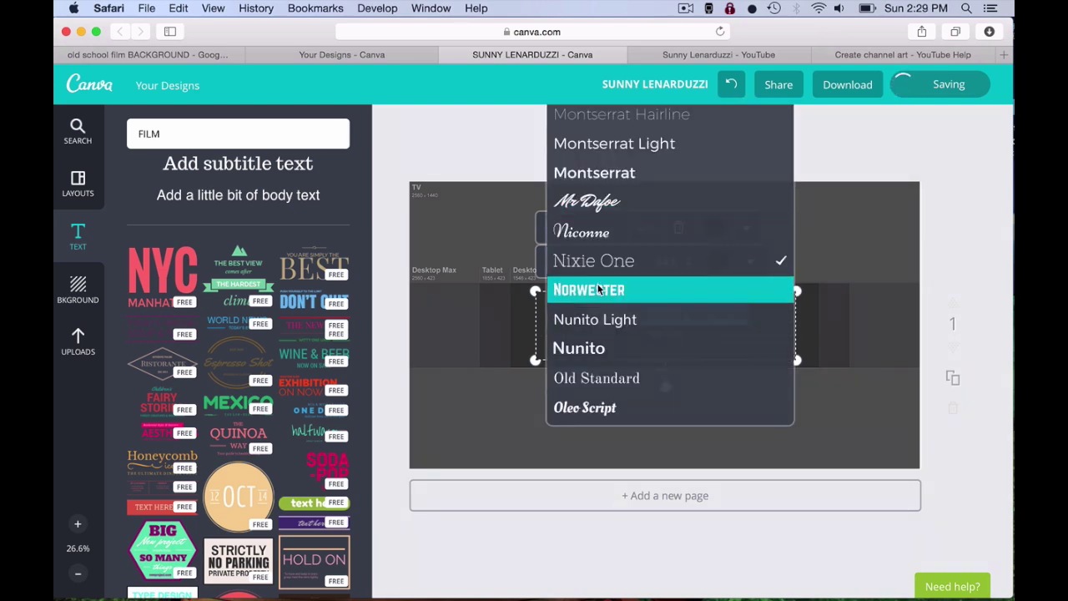
left_click(598, 289)
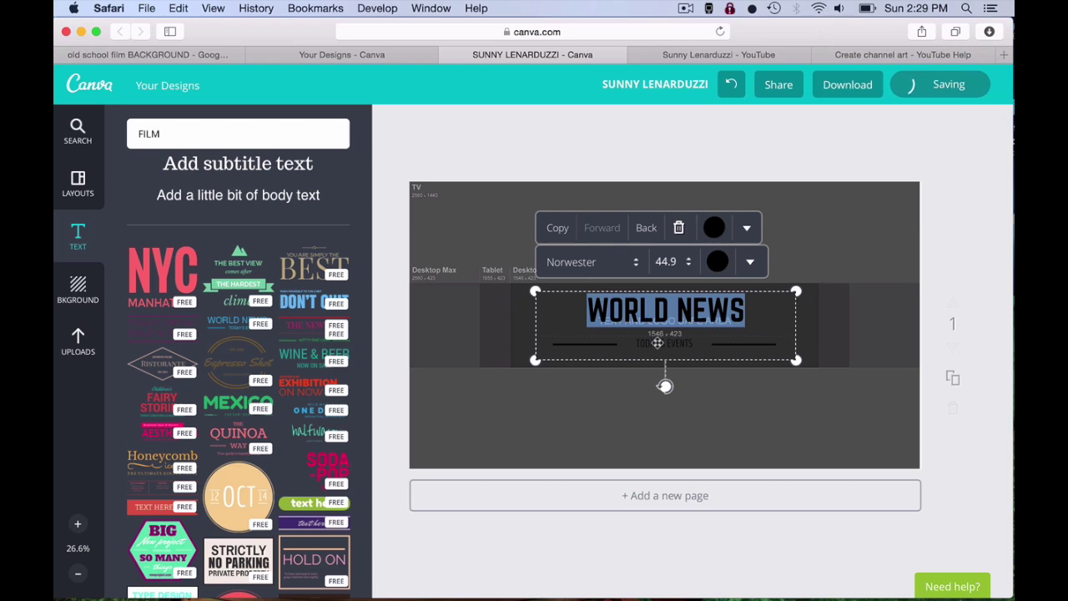
left_click(658, 343)
left_click(589, 262)
scroll(622, 267, "down", 10)
left_click(681, 317)
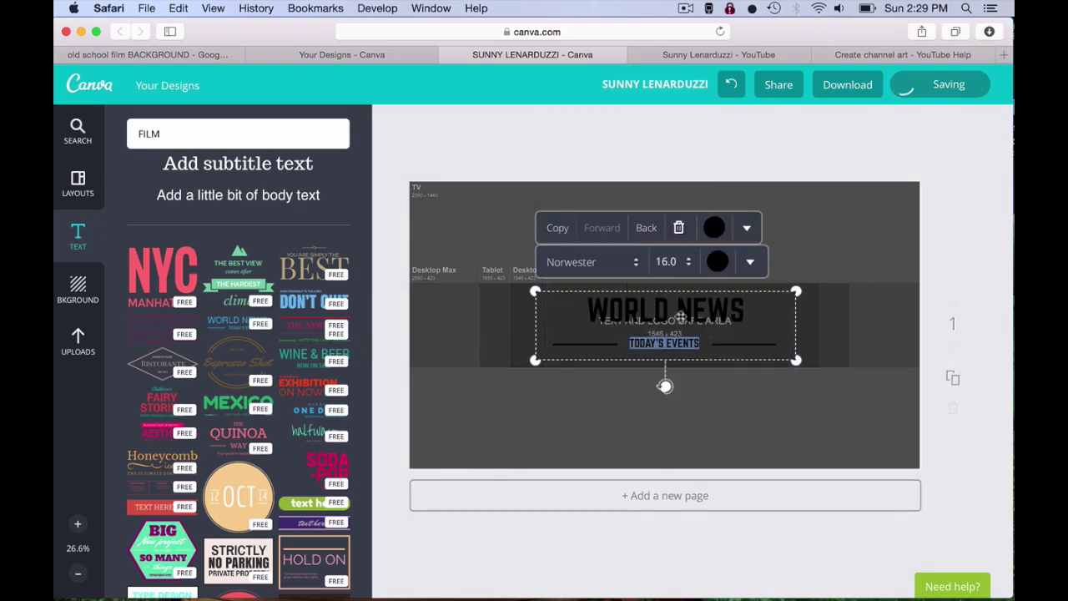
Step: Replace the headline with the channel owner's name and the tagline with NEW VIDEOS EVERY TUESDAY
left_click(681, 314)
type("SU")
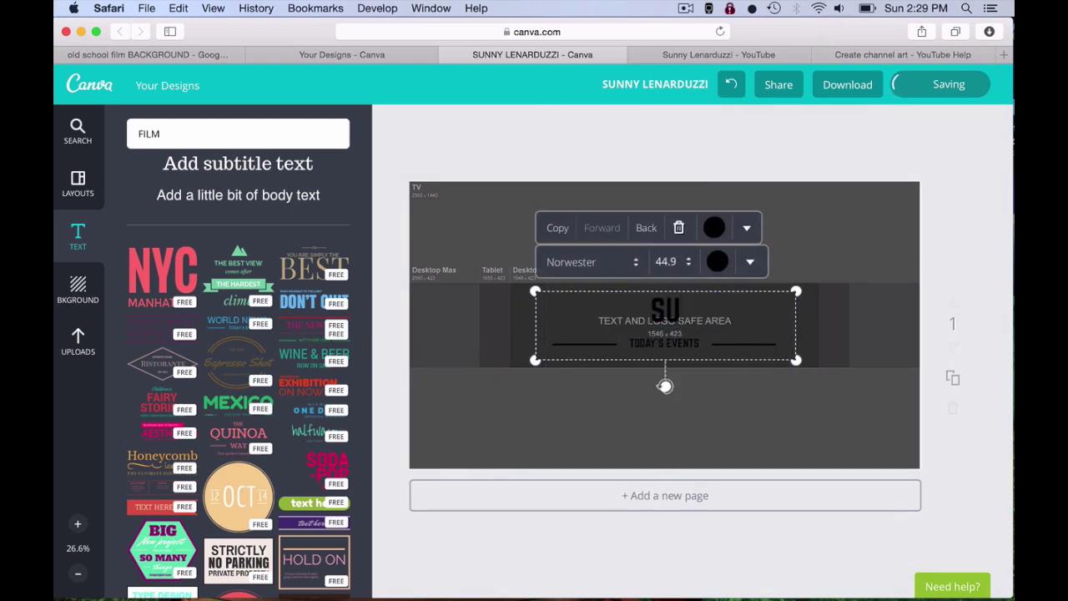
type("NNY LENARDUZZI")
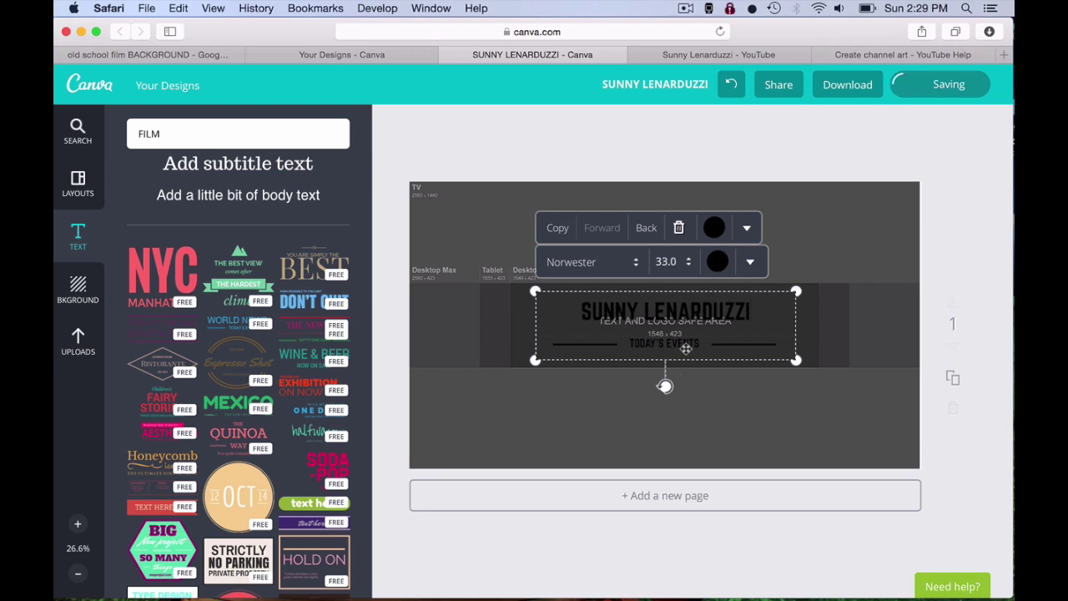
left_click(684, 343)
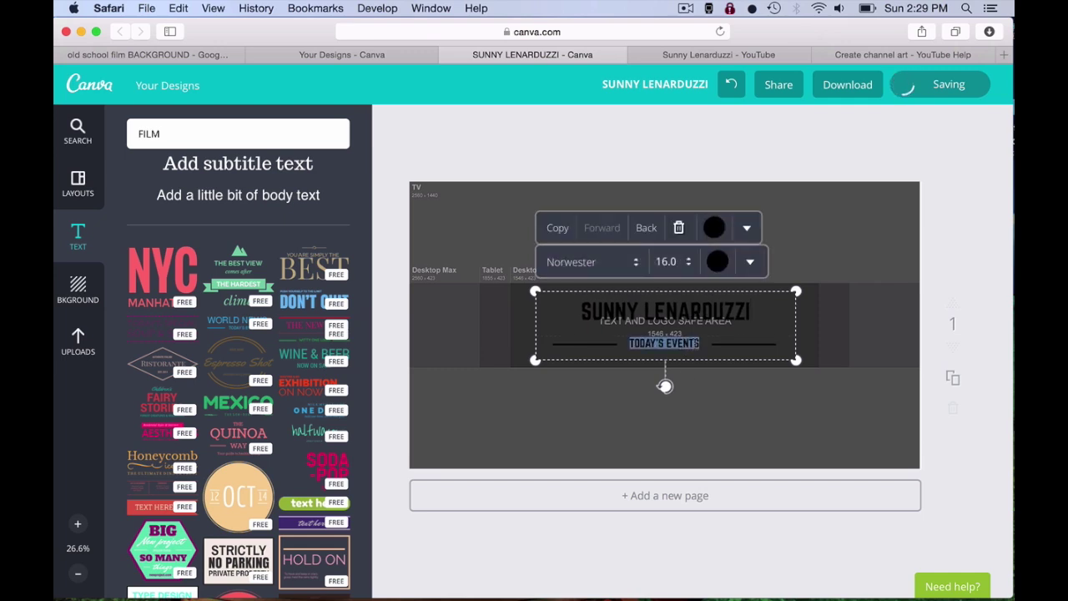
type("NEW VIDEOS EVERY")
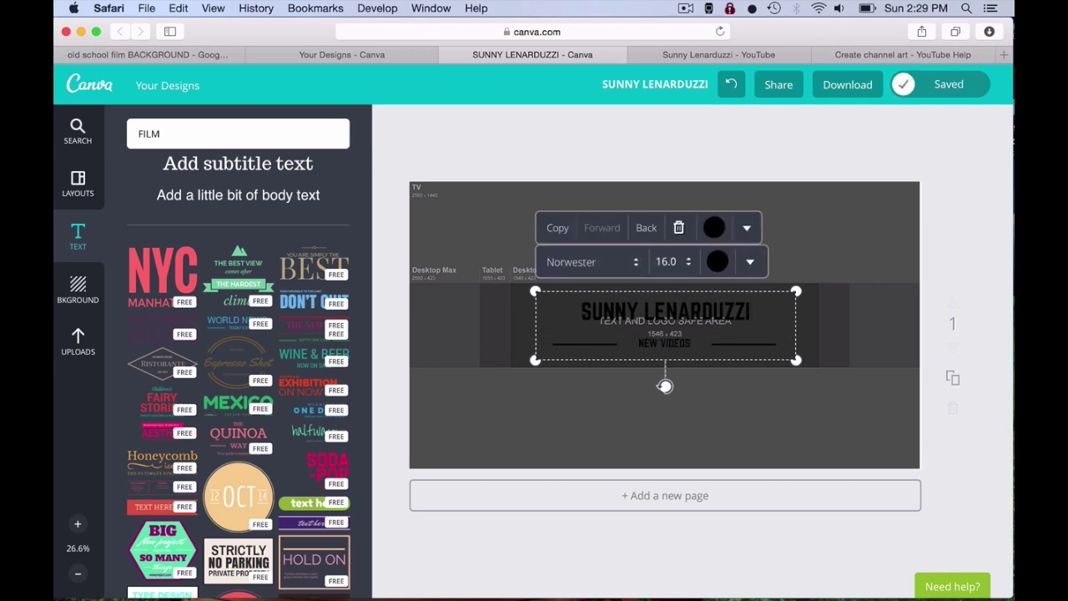
type(" TU")
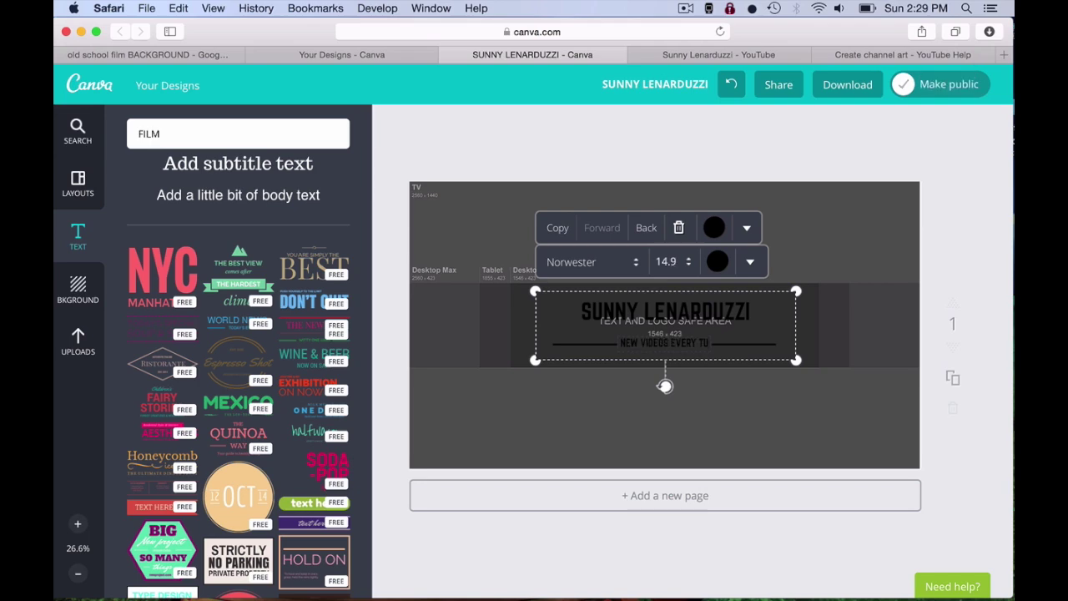
type("ESDAY")
key("Tab")
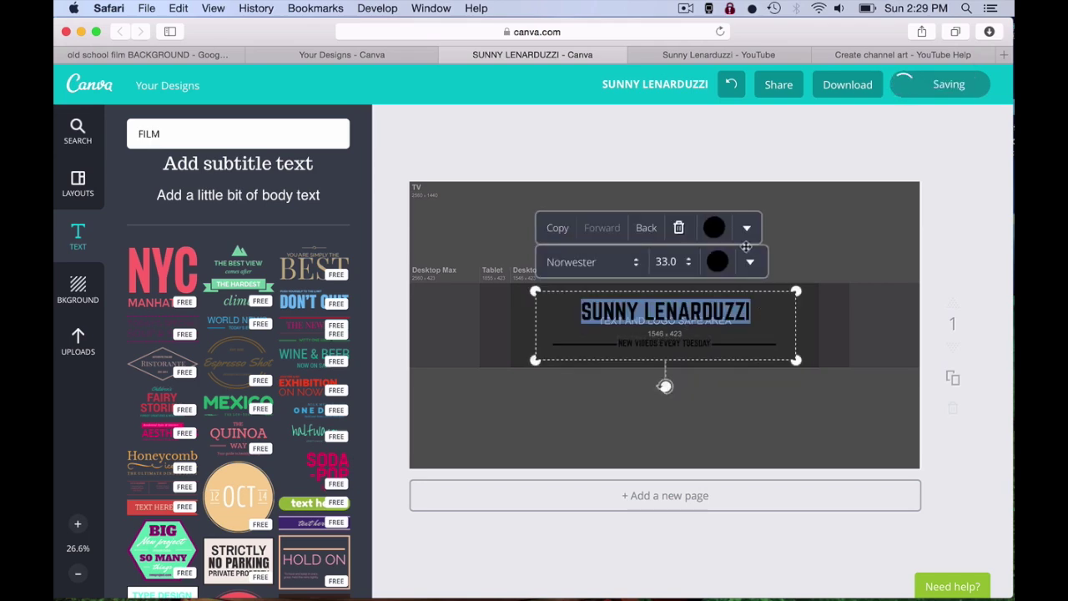
left_click(801, 215)
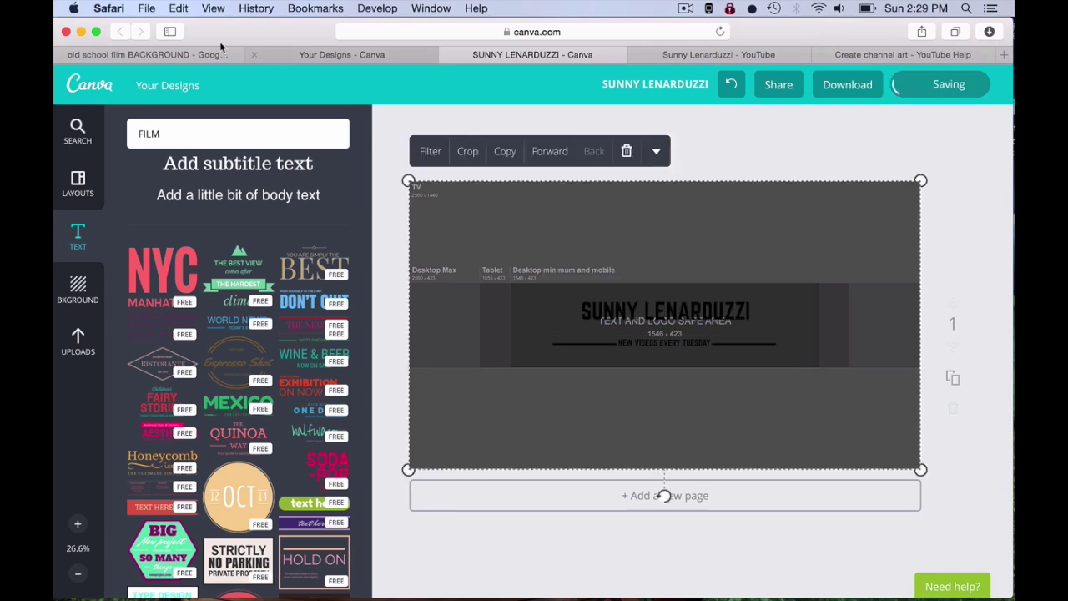
Step: Screenshot the enlarged old film paper texture preview from Google Images with Cmd+Shift+4
left_click(206, 55)
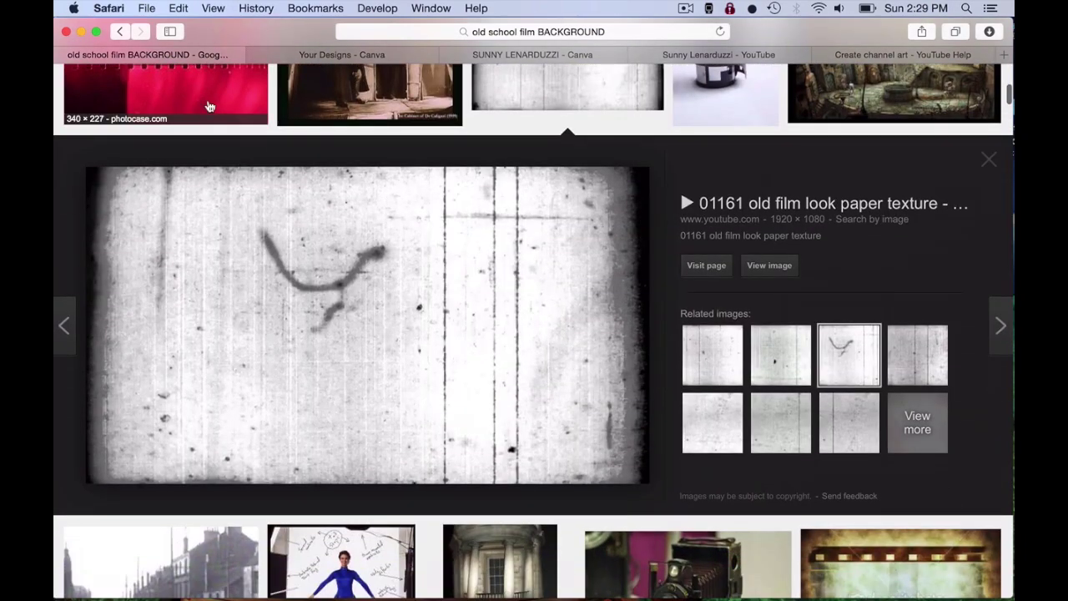
key("super+shift+4")
mouse_move(113, 174)
left_mouse_down()
mouse_move(604, 457)
mouse_move(622, 482)
left_mouse_up()
Step: Upload the film texture screenshot to Canva and add it to the banner
left_click(552, 55)
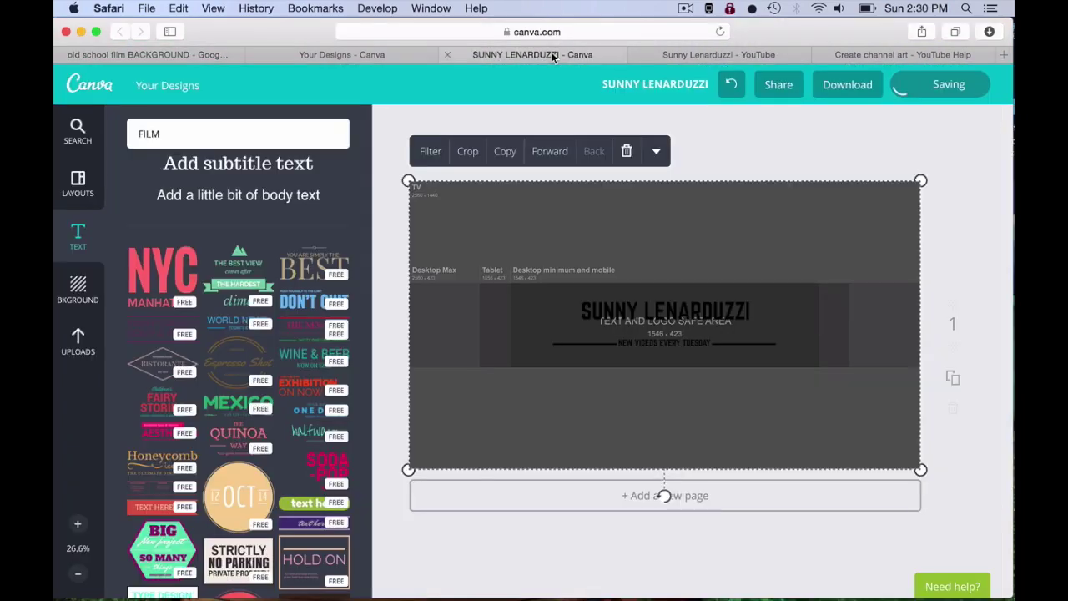
left_click(78, 340)
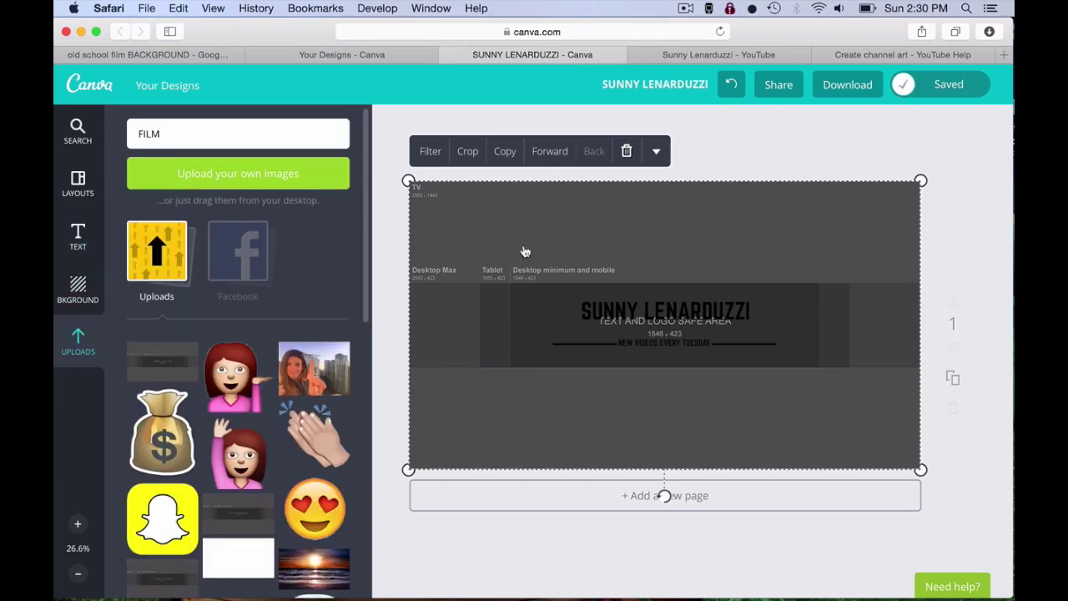
left_click(238, 173)
left_click(759, 582)
left_click(143, 359)
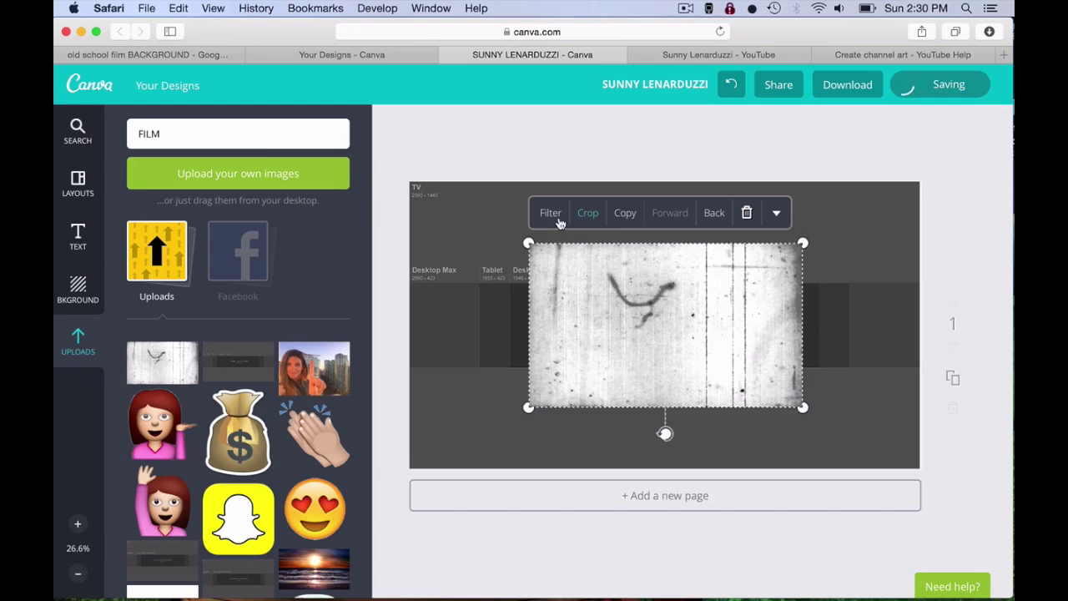
Step: Send the film texture behind the text and stretch it across most of the banner
left_click(716, 212)
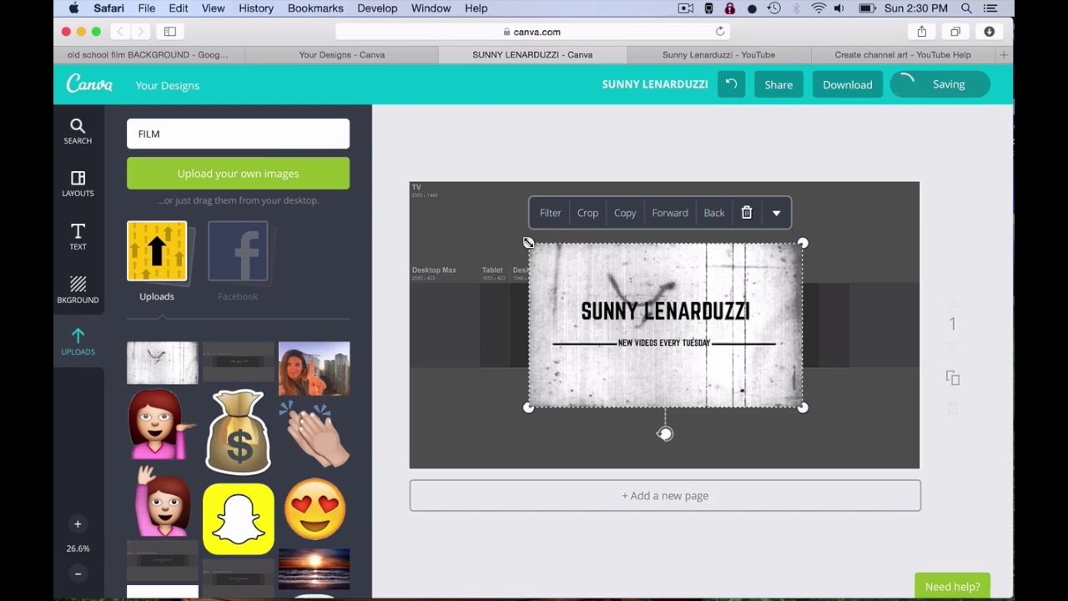
mouse_move(528, 242)
left_mouse_down()
mouse_move(396, 183)
mouse_move(378, 153)
left_mouse_up()
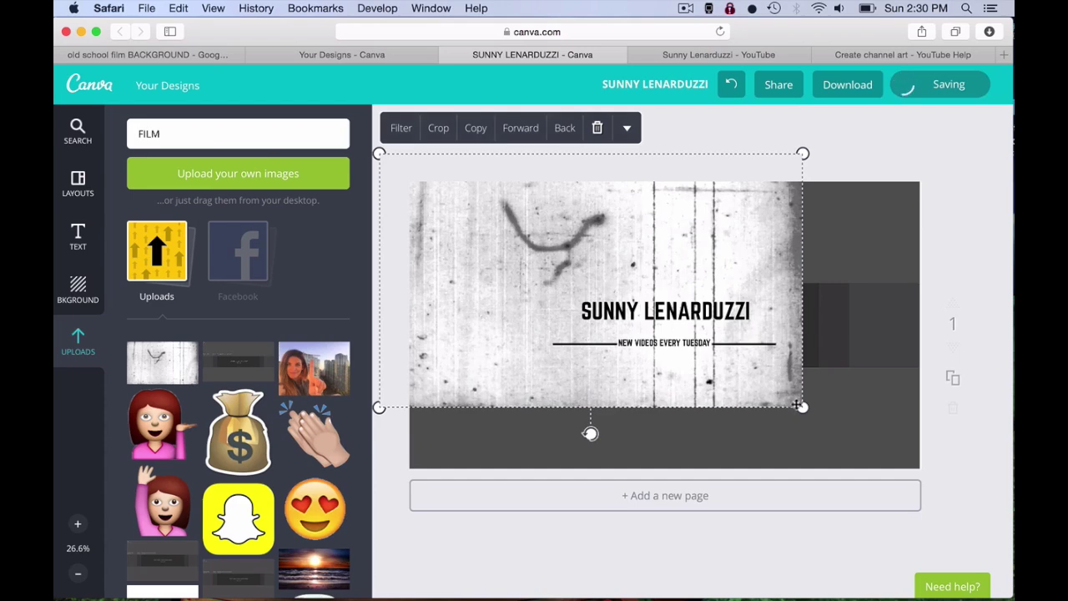
left_click_drag(803, 407, 932, 484)
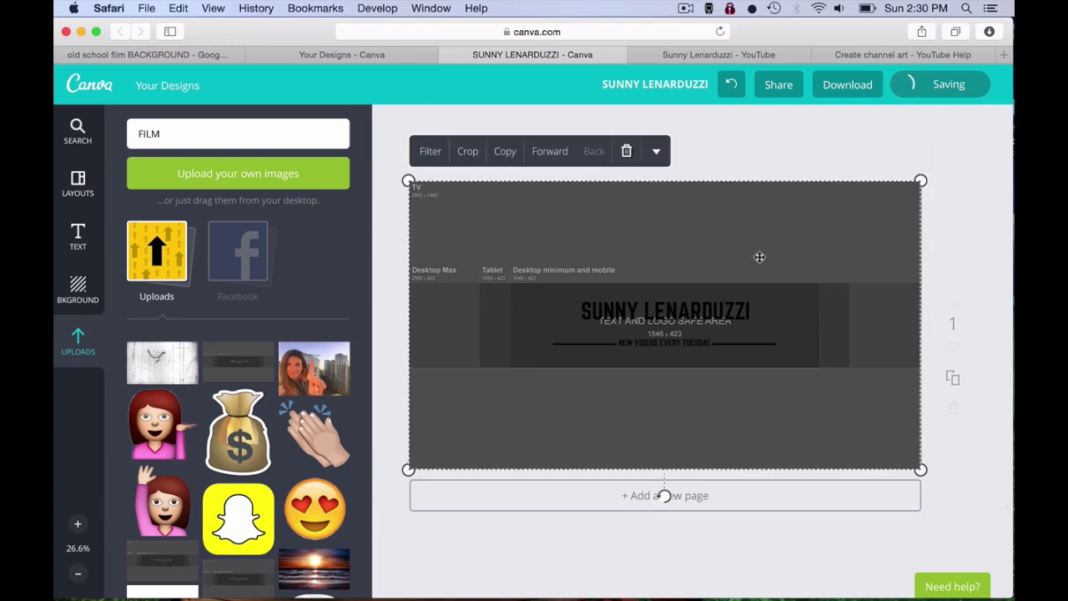
Step: Deselect the film texture to view the banner
left_click(789, 131)
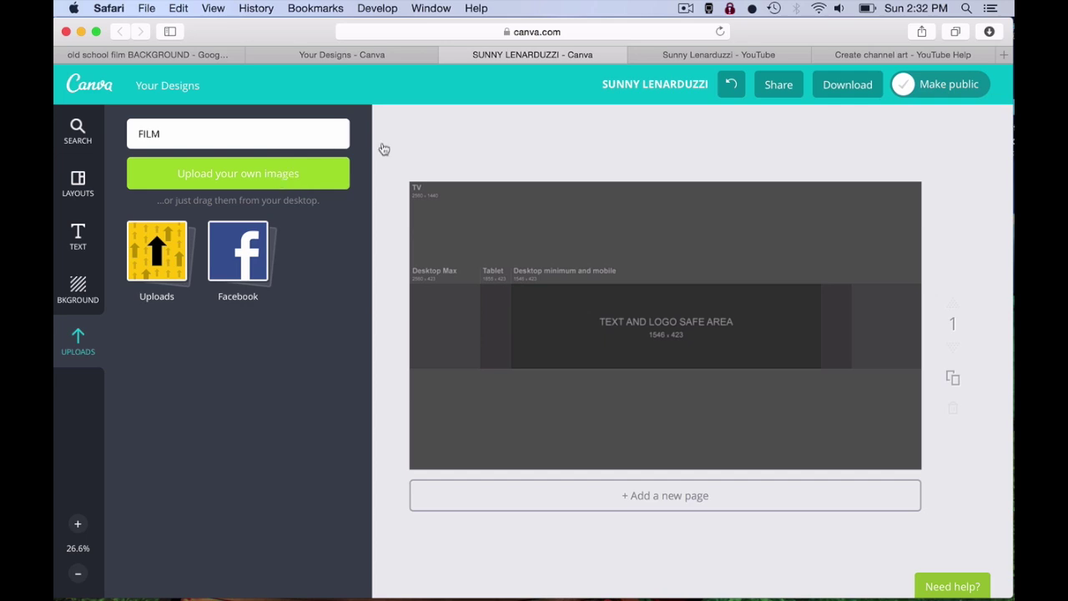
Step: Upload CIRCLE.png from the Desktop and move the circular photo to the banner's right side
scroll(535, 327, "down", 5)
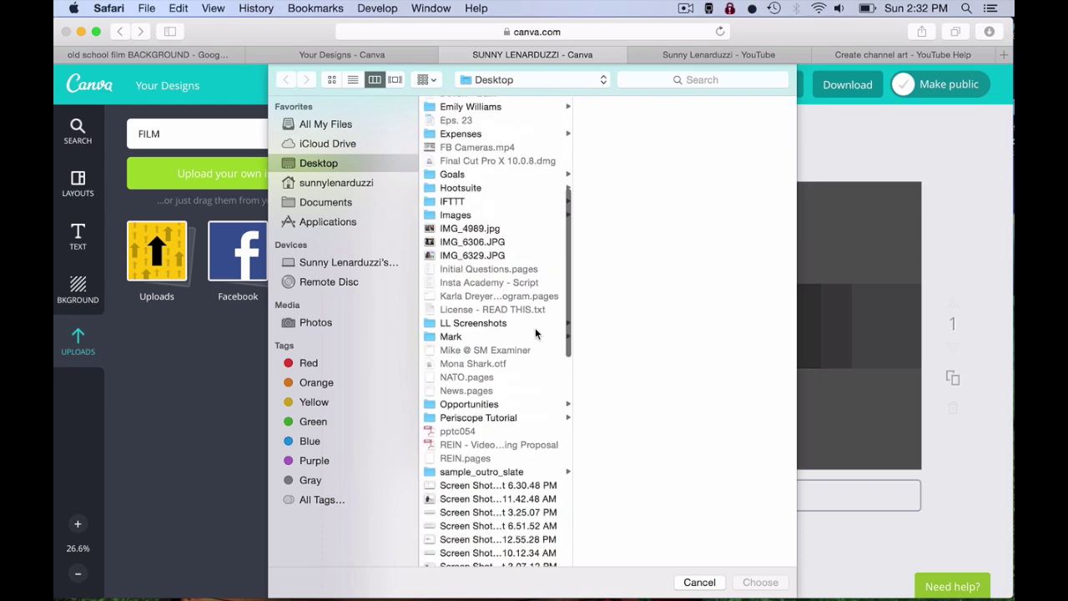
scroll(512, 291, "up", 5)
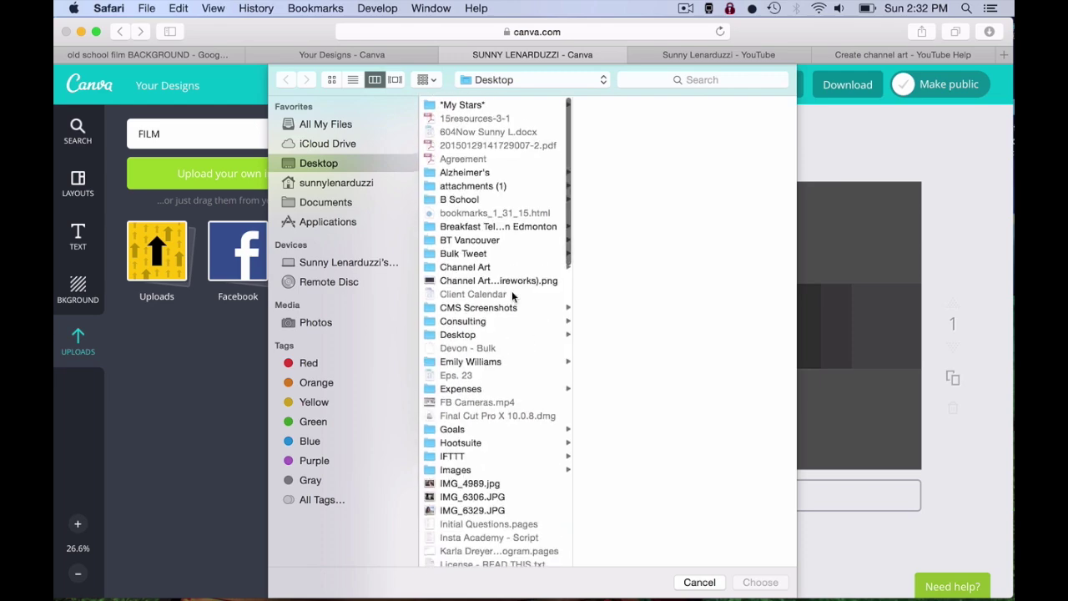
left_click(484, 269)
left_click(760, 582)
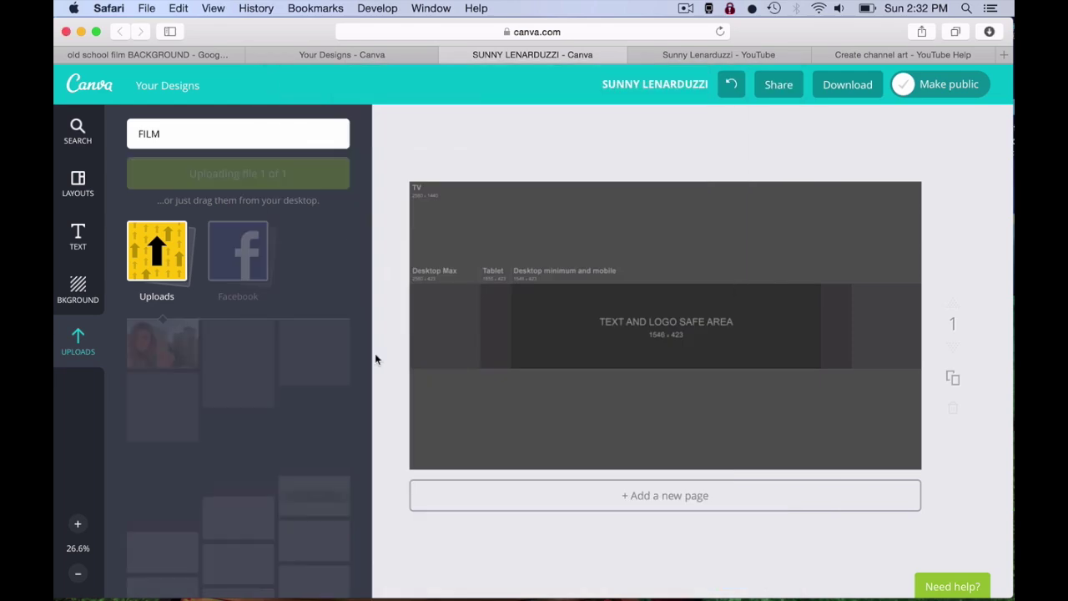
left_click_drag(663, 320, 800, 316)
left_click(732, 352)
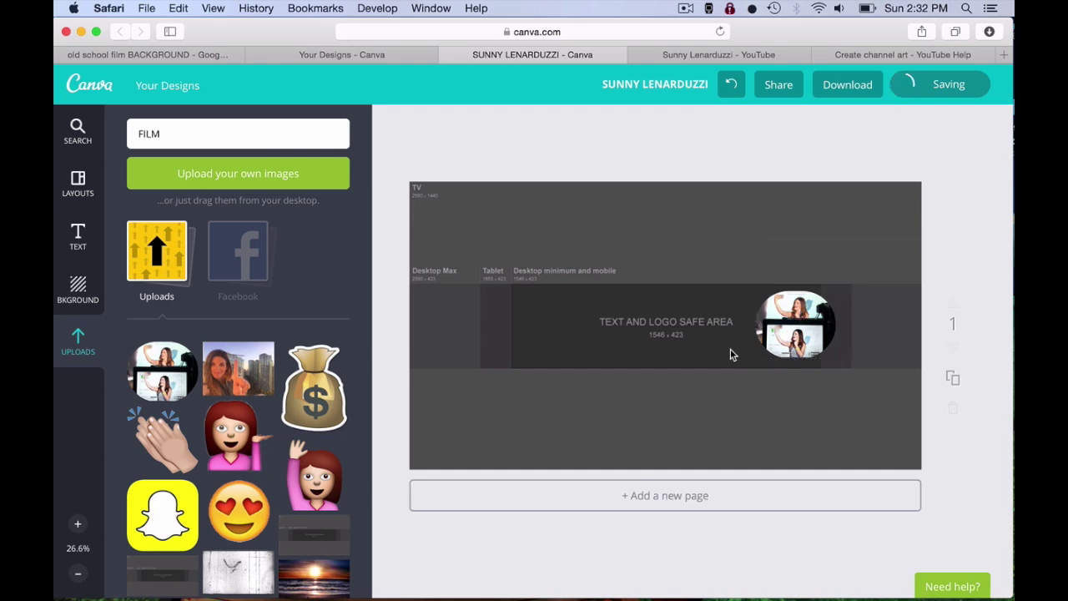
Step: Upload the blank white screenshot, send it behind the photo, and stretch it across the banner top
left_click(270, 175)
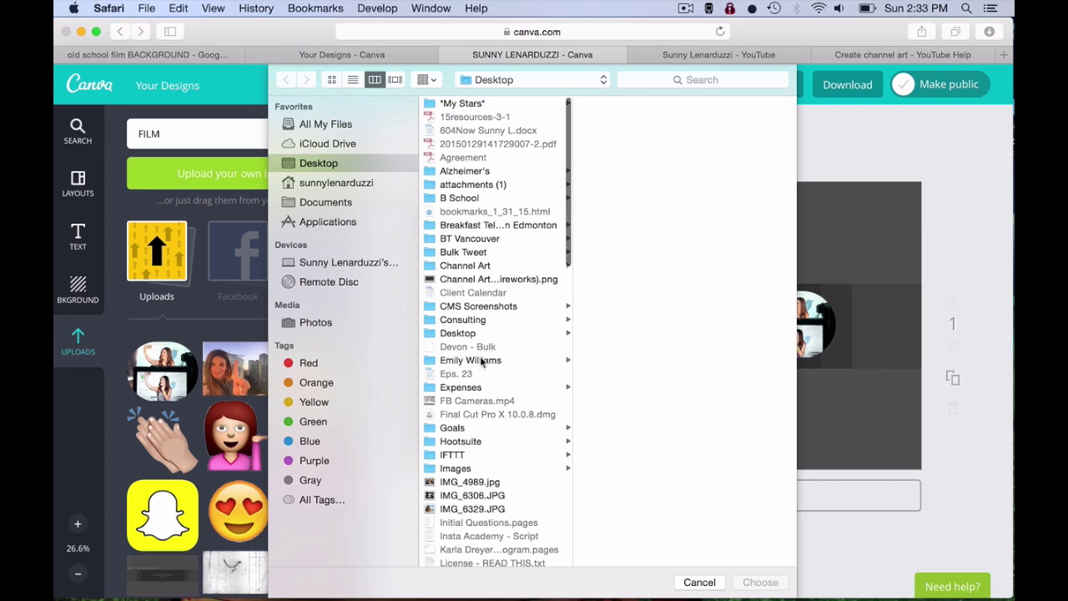
scroll(482, 361, "down", 15)
left_click(492, 322)
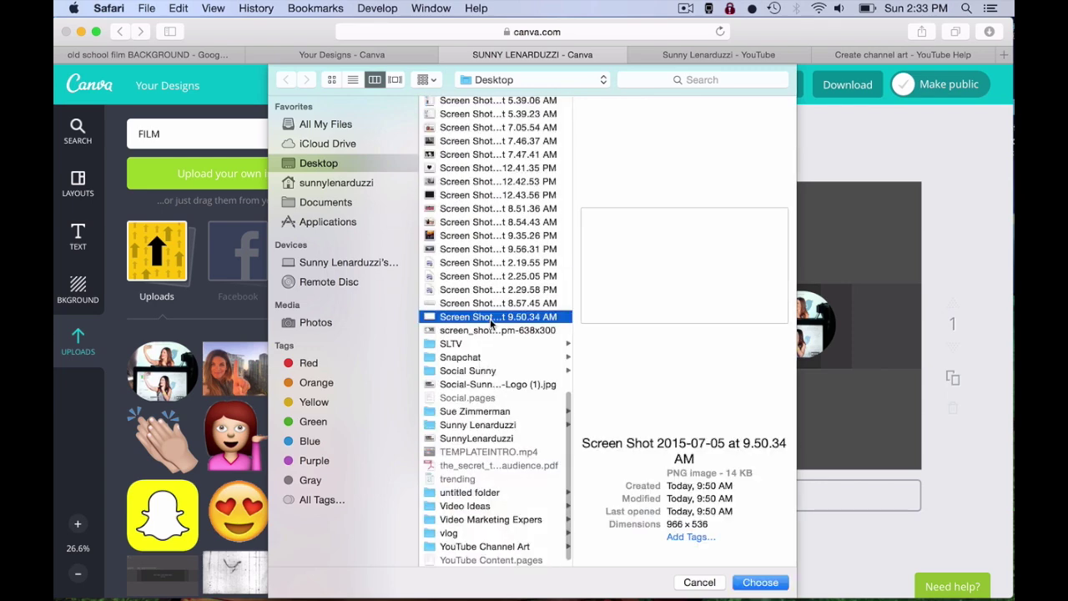
left_click(780, 584)
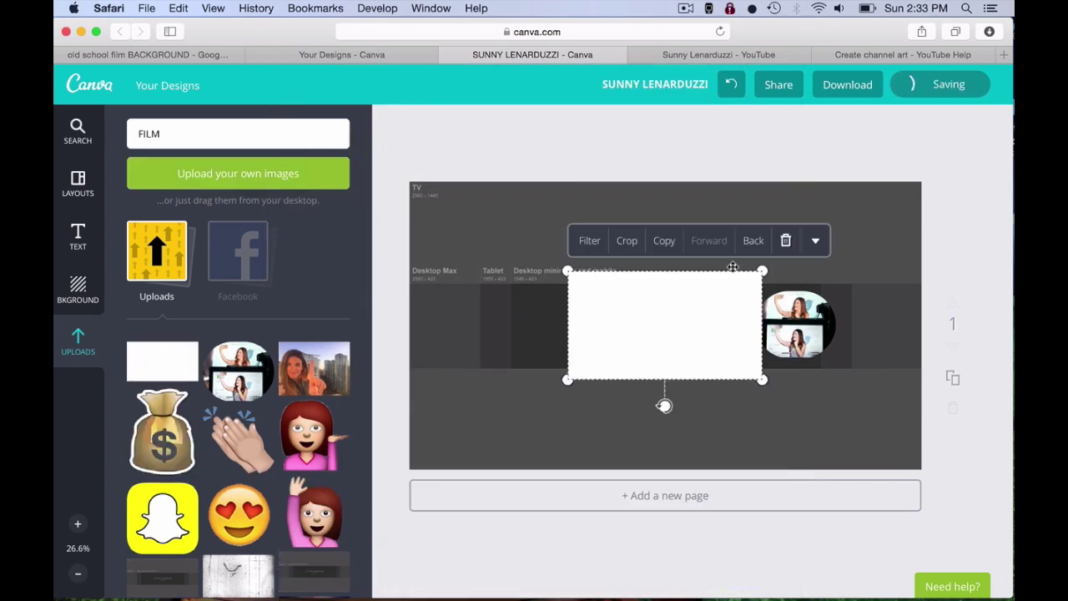
left_click(747, 243)
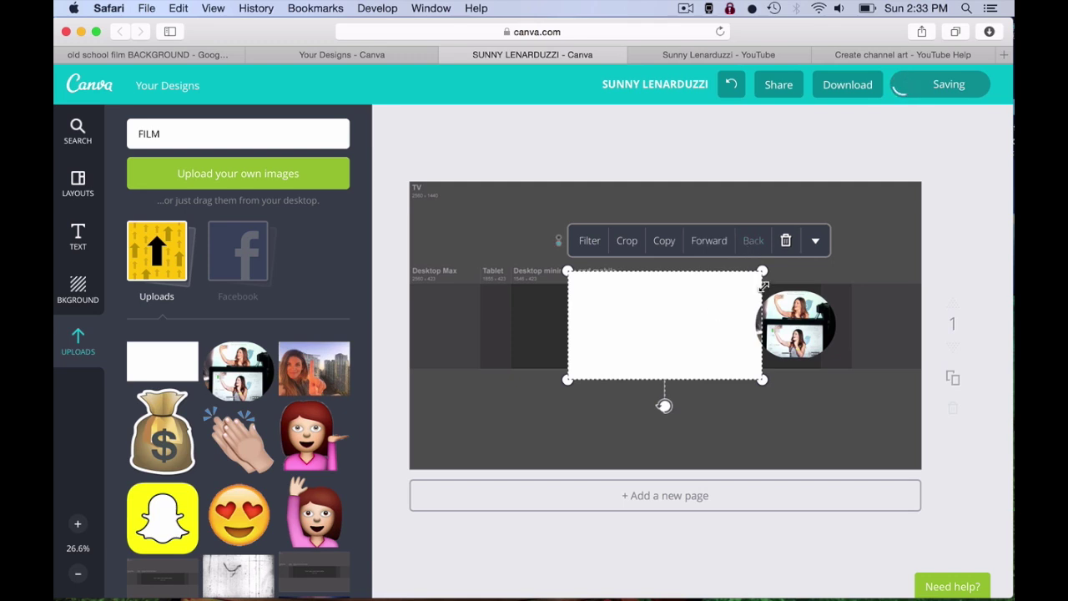
mouse_move(763, 287)
left_mouse_down()
mouse_move(770, 265)
mouse_move(930, 178)
left_mouse_up()
left_click_drag(568, 378, 507, 410)
left_click_drag(563, 303, 564, 283)
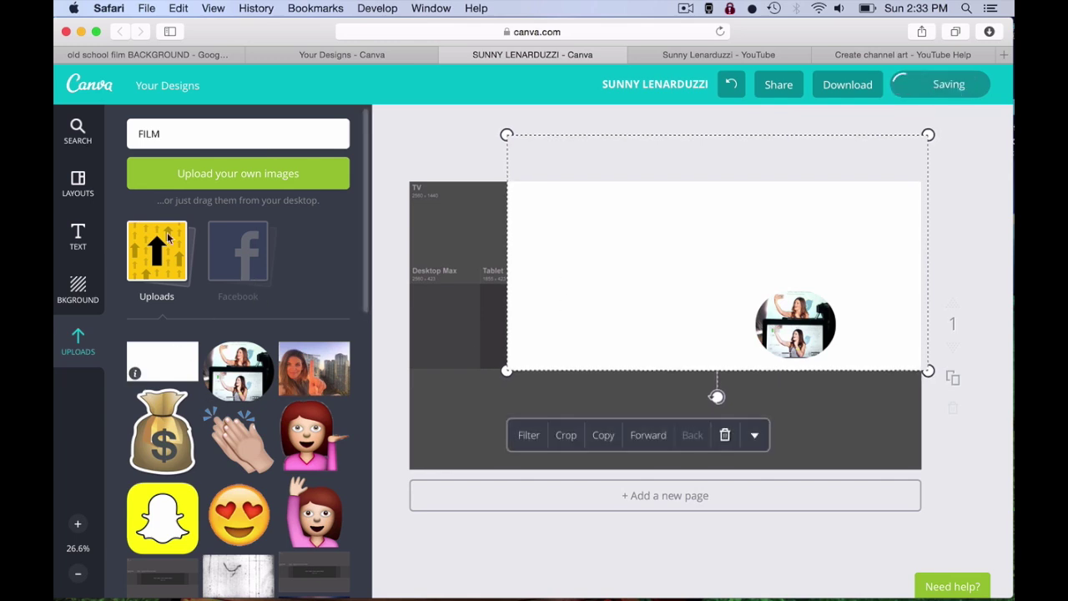
left_click(77, 130)
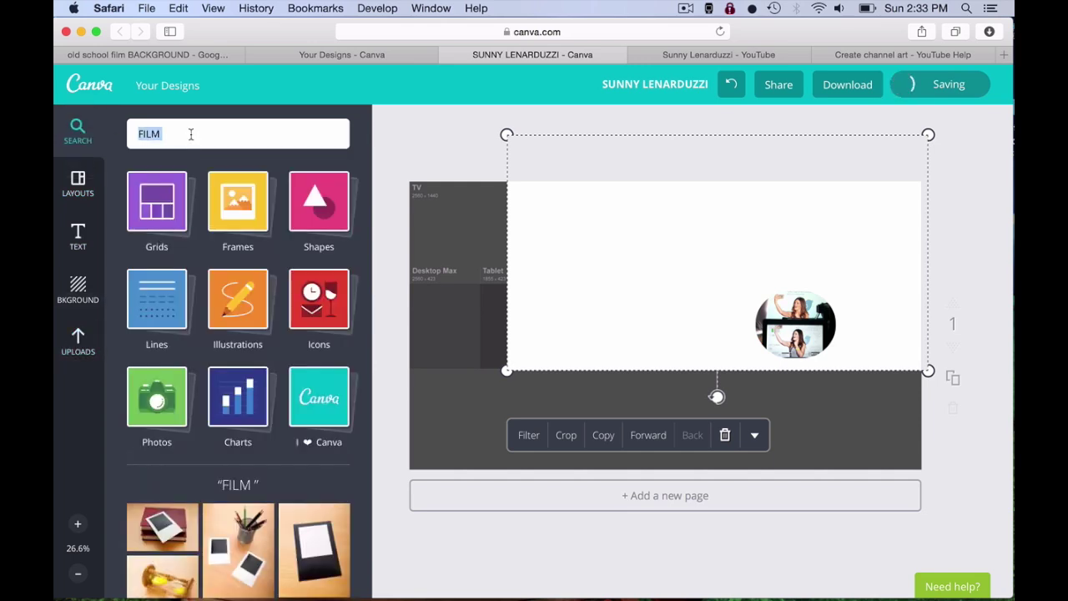
Step: Add a black square shape and flatten it into a thin bar along the white area's lower edge
left_click(317, 228)
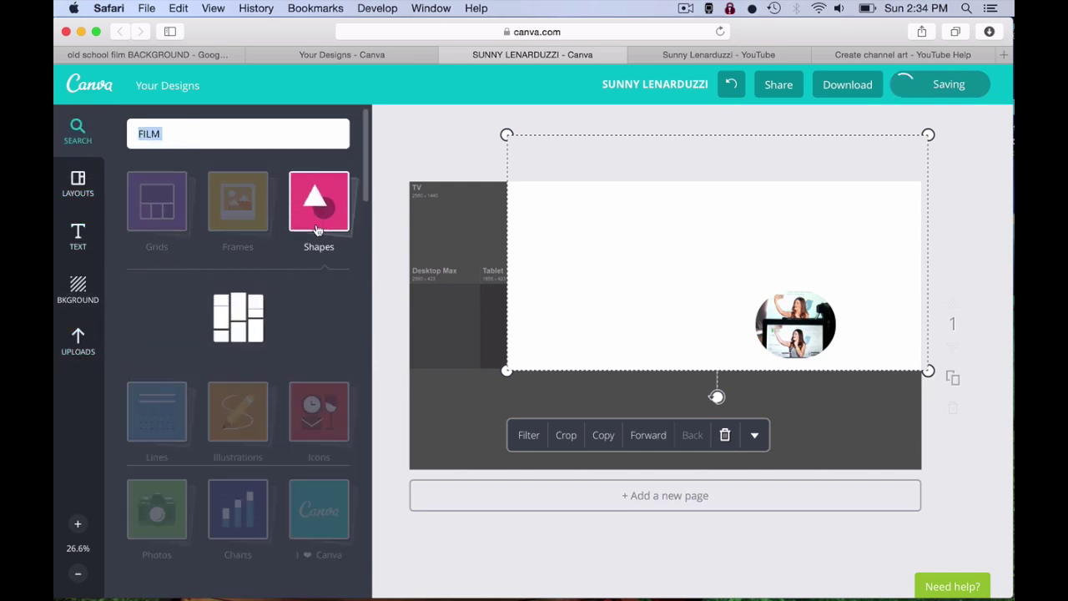
left_click(162, 327)
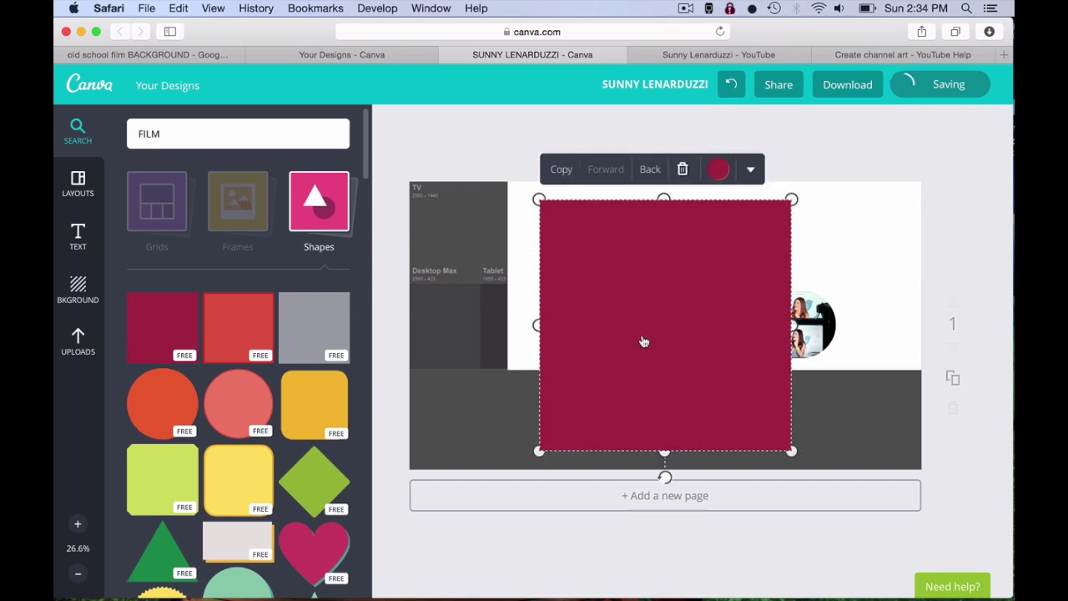
left_click(718, 171)
left_click(700, 252)
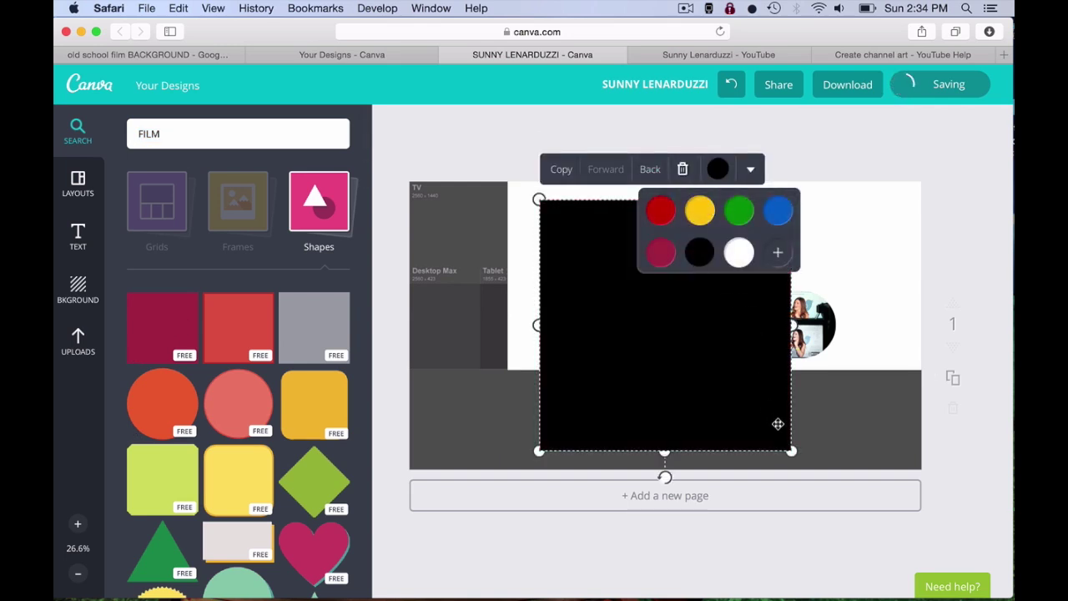
left_click_drag(540, 199, 691, 344)
left_click_drag(689, 396, 539, 395)
left_click_drag(666, 379, 665, 424)
mouse_move(761, 440)
left_mouse_down()
mouse_move(665, 377)
mouse_move(664, 358)
left_mouse_up()
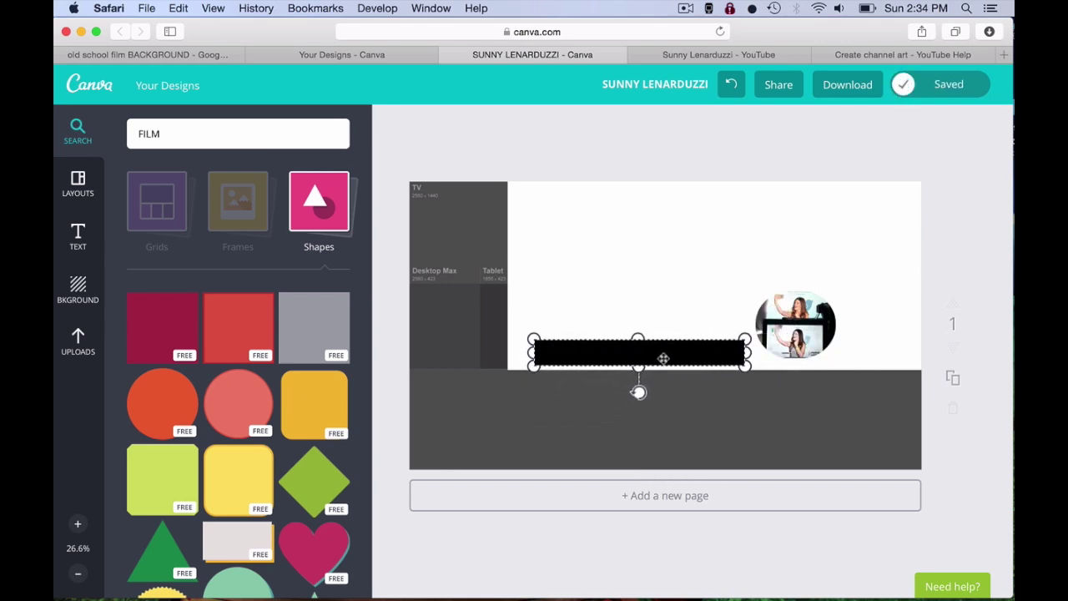
left_click(604, 448)
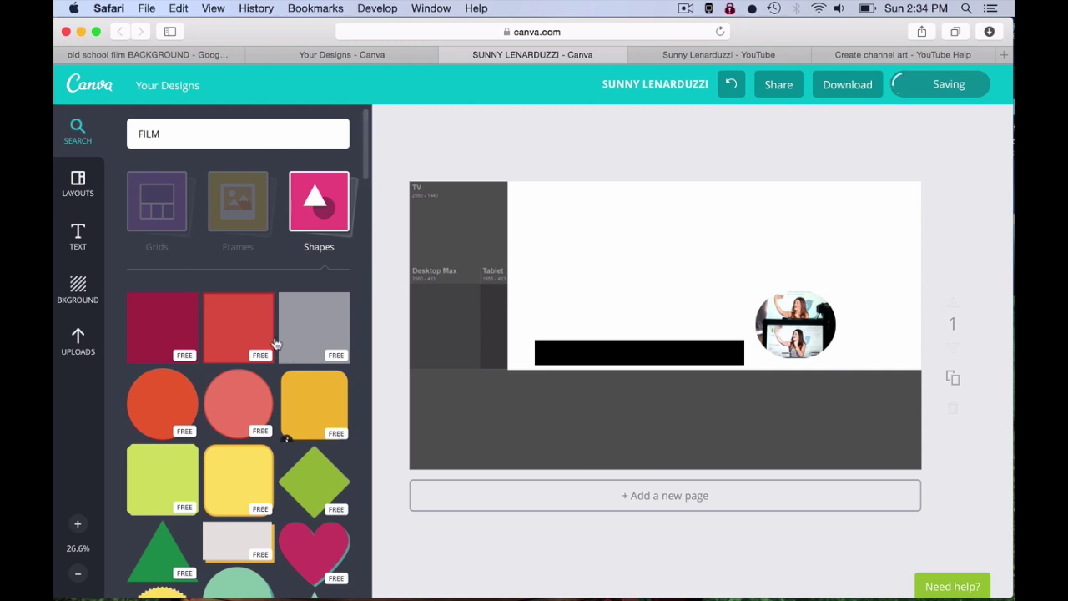
Step: Add a subtitle text box reading 'Video Marketing' in white on the black bar
left_click(83, 247)
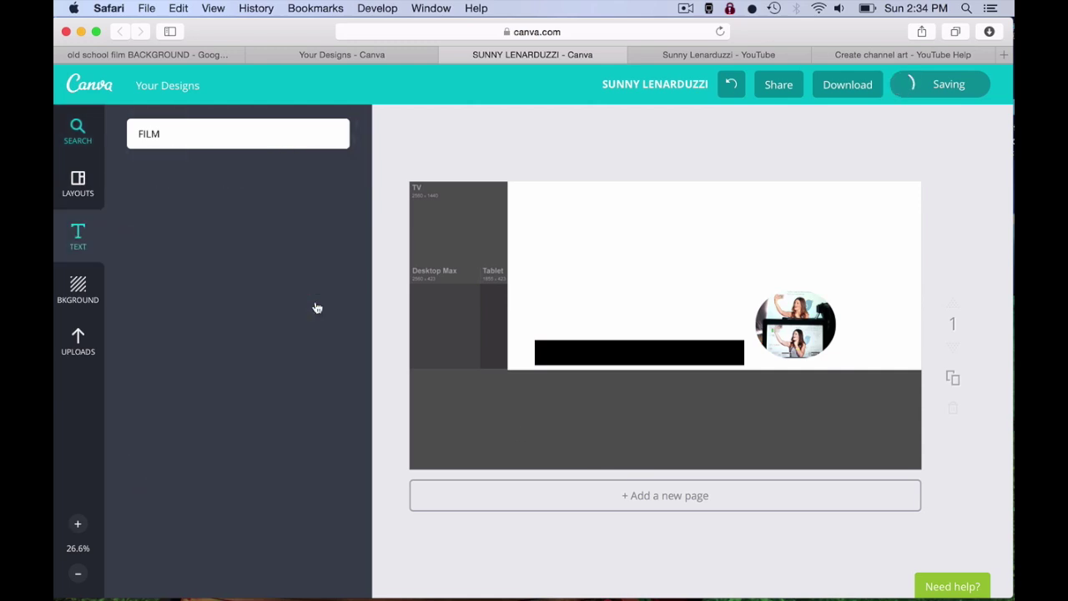
left_click(238, 164)
key("BackSpace")
key("BackSpace")
key("BackSpace")
type("V")
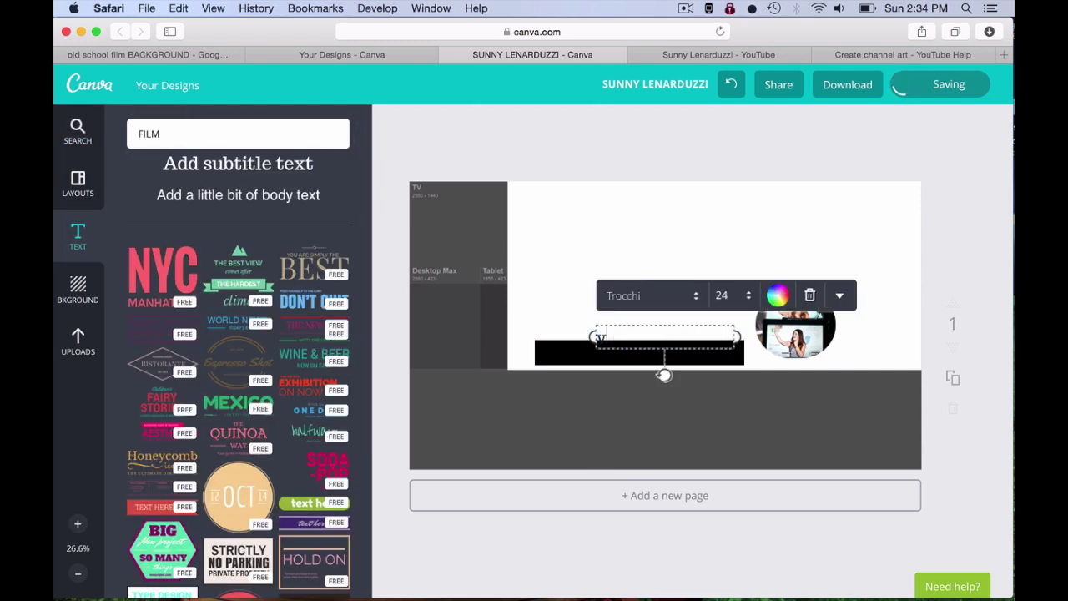
type("ideo Marketing")
left_click(777, 295)
left_click(759, 253)
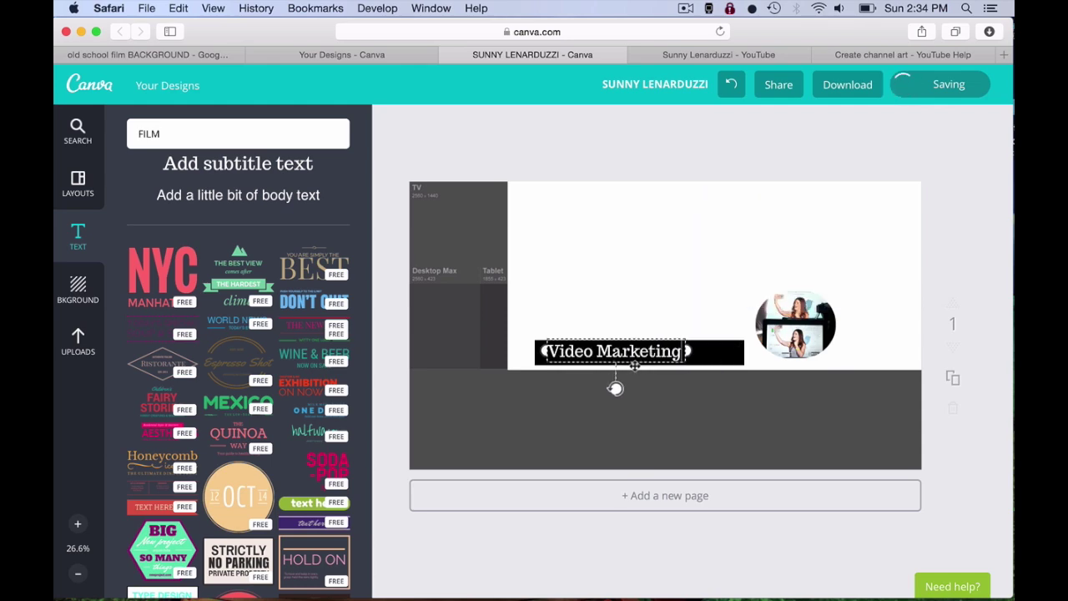
Step: Upload the Sunny logo from the Channel Art folder and place it above the black bar
left_click(77, 342)
left_click(217, 173)
left_click(486, 265)
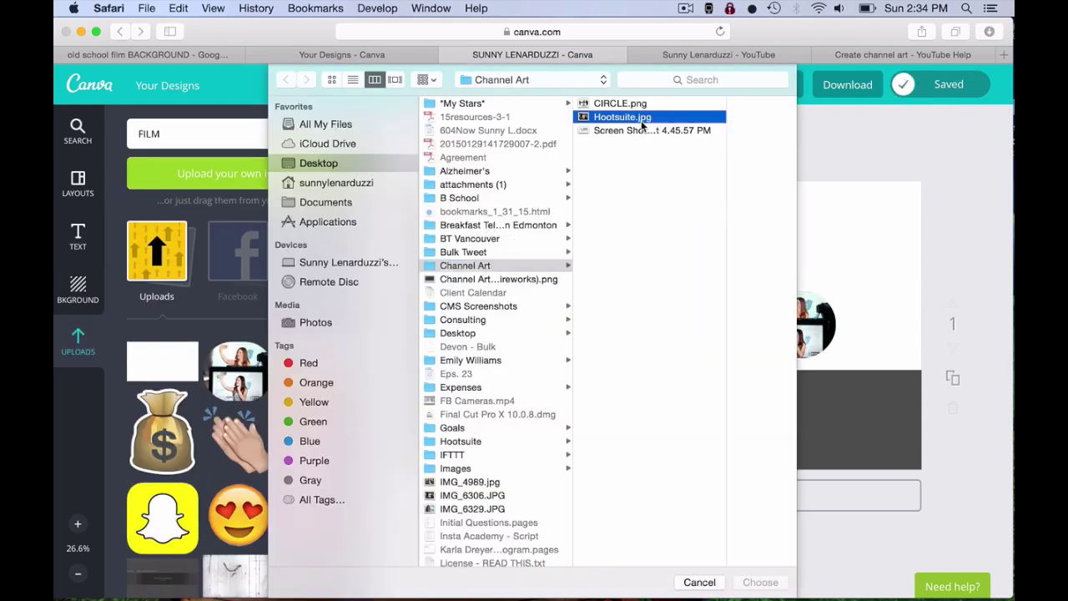
double_click(620, 107)
left_click(164, 358)
mouse_move(700, 353)
left_mouse_down()
mouse_move(731, 323)
mouse_move(751, 336)
left_mouse_up()
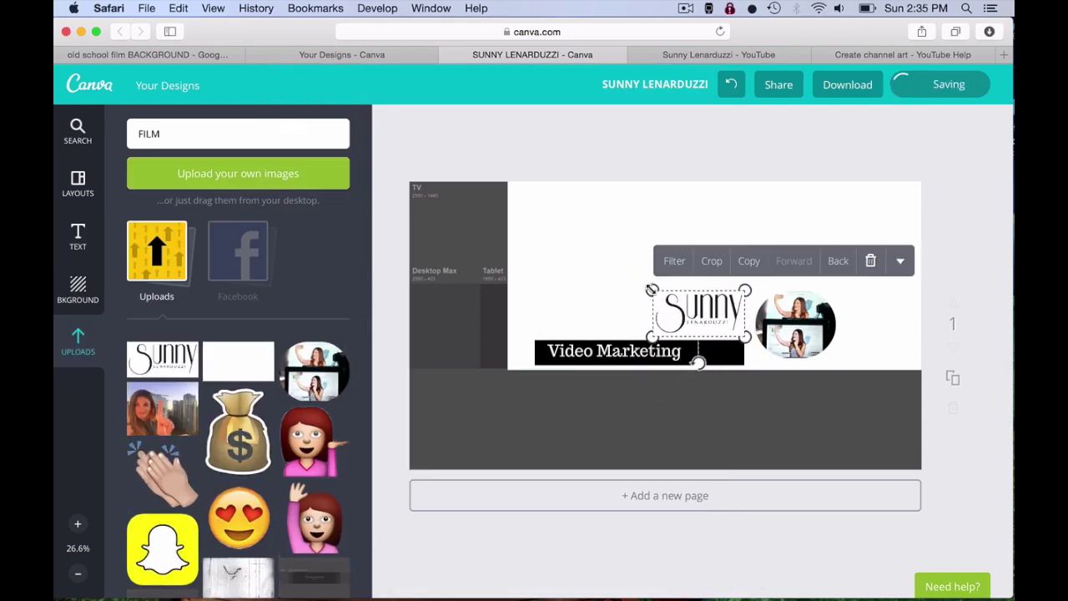
left_click(487, 217)
Step: Stretch the white background image so it fills the whole banner
left_click(519, 322)
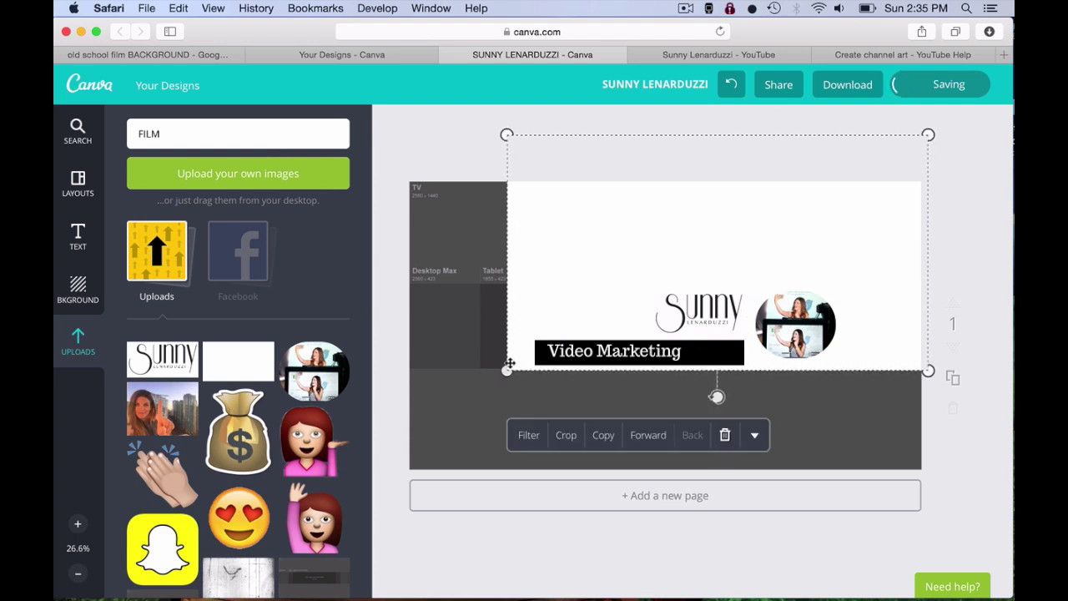
mouse_move(507, 370)
left_mouse_down()
mouse_move(418, 445)
mouse_move(395, 492)
left_mouse_up()
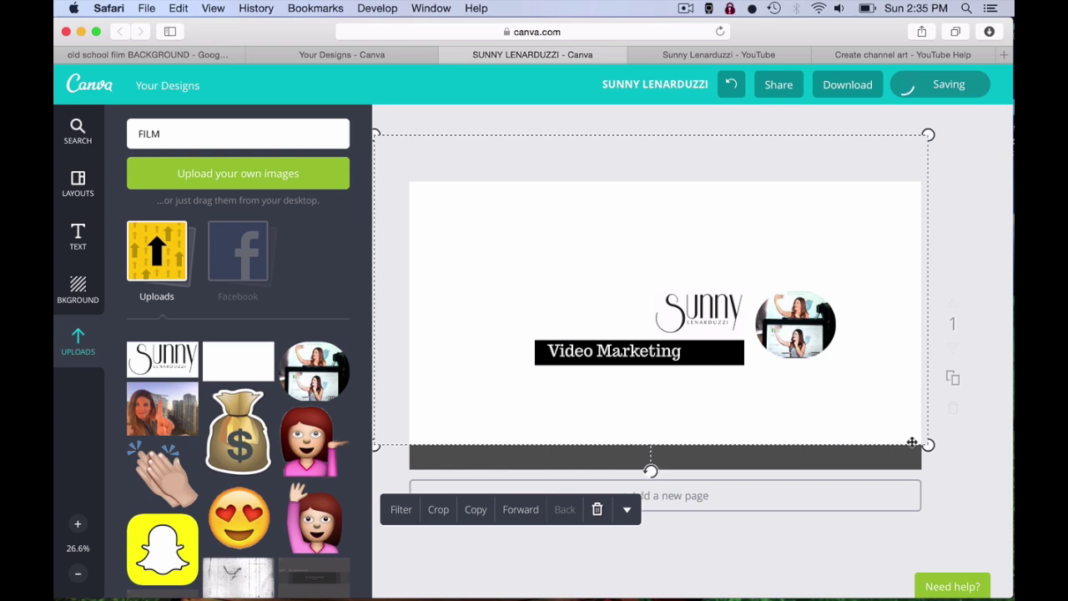
left_click_drag(928, 445, 976, 498)
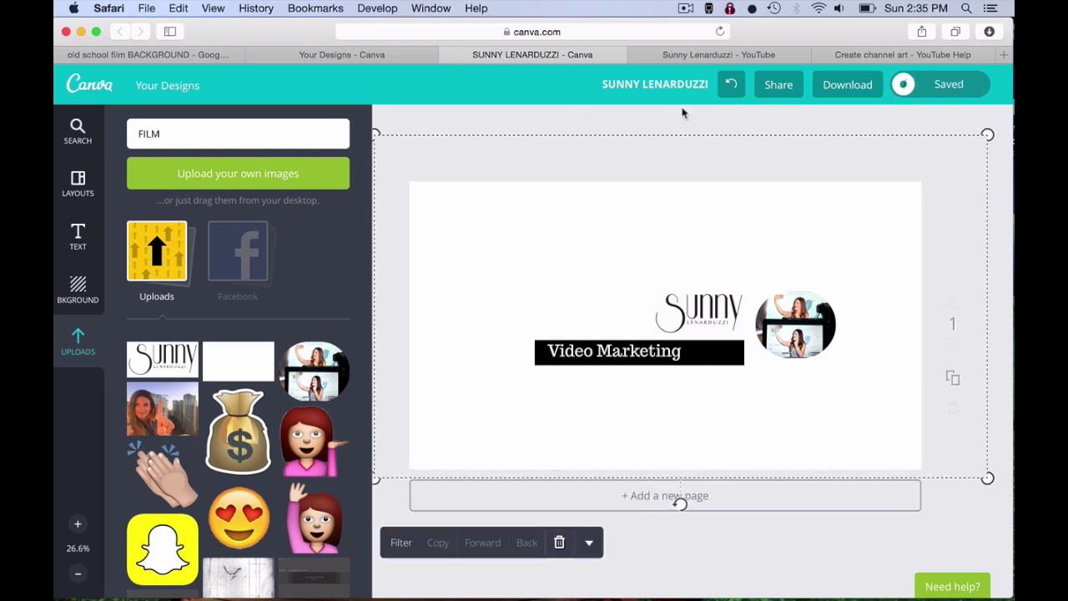
Step: Download the banner as a PNG image and drag the file onto the desktop
left_click(831, 86)
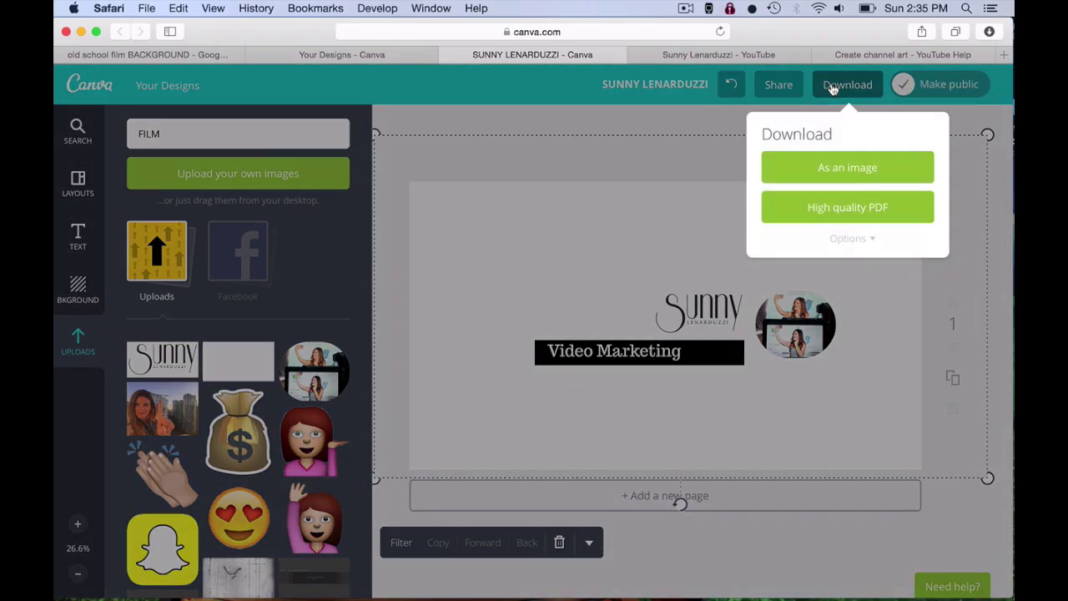
left_click(838, 171)
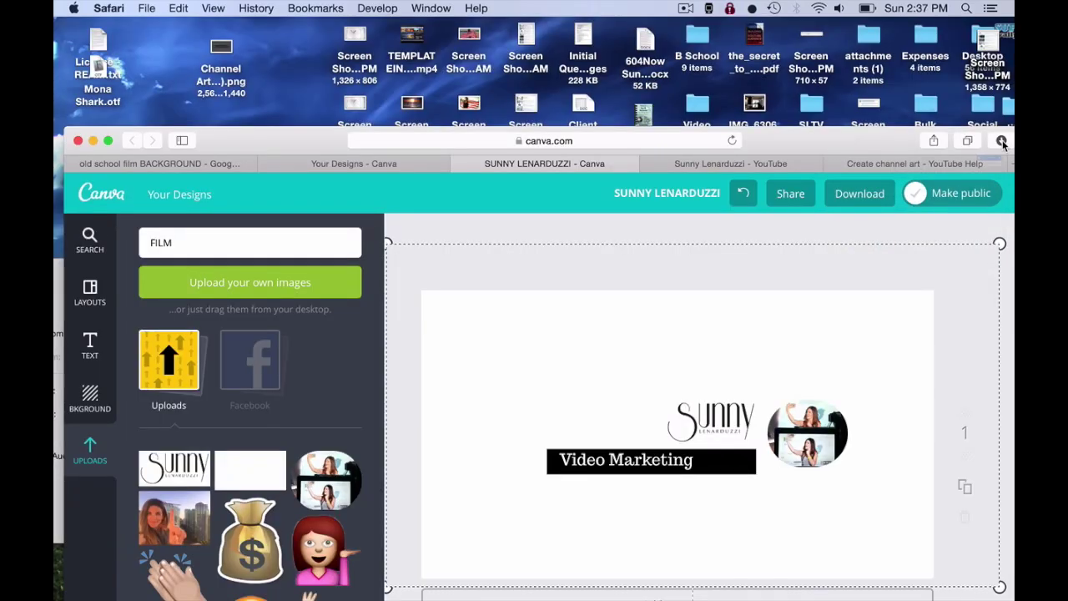
mouse_move(839, 213)
left_mouse_down()
mouse_move(339, 108)
mouse_move(275, 79)
mouse_move(296, 79)
left_mouse_up()
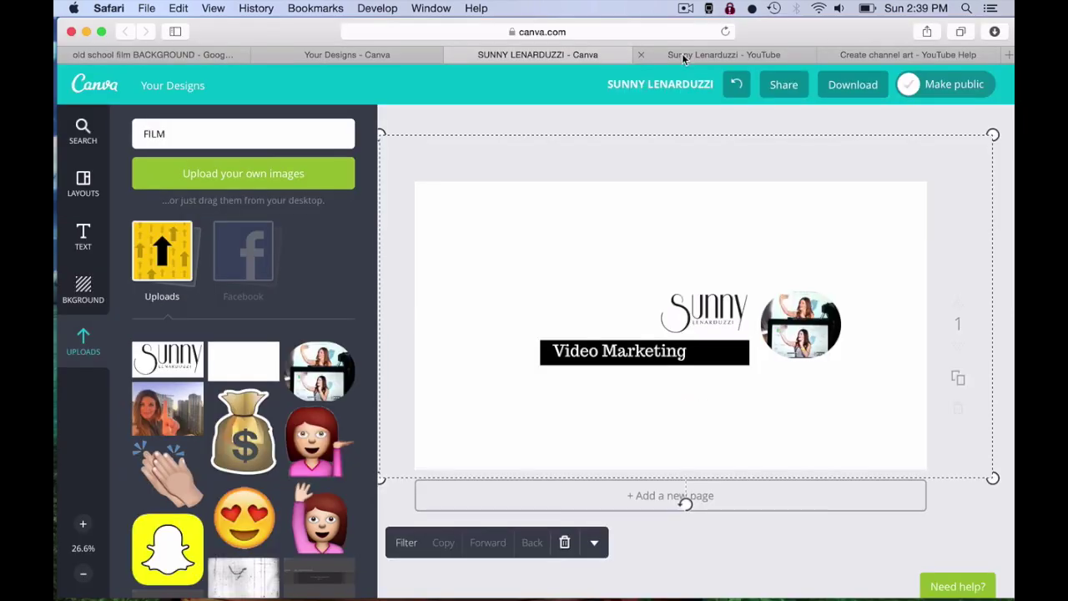
Step: Upload the desktop PNG as YouTube channel art, check the crop and device previews, and confirm
left_click(682, 55)
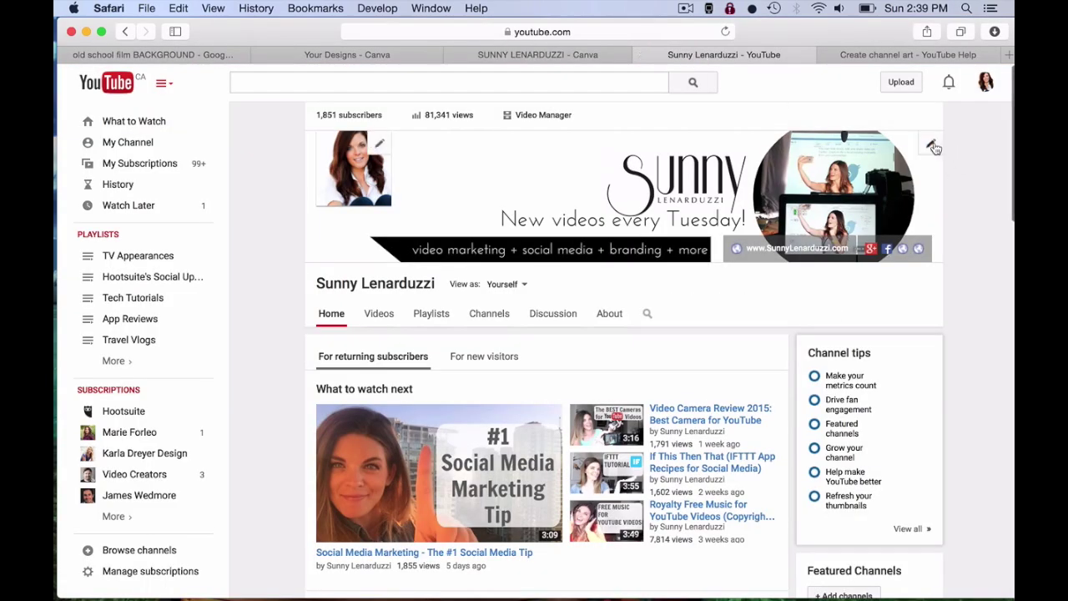
left_click(932, 146)
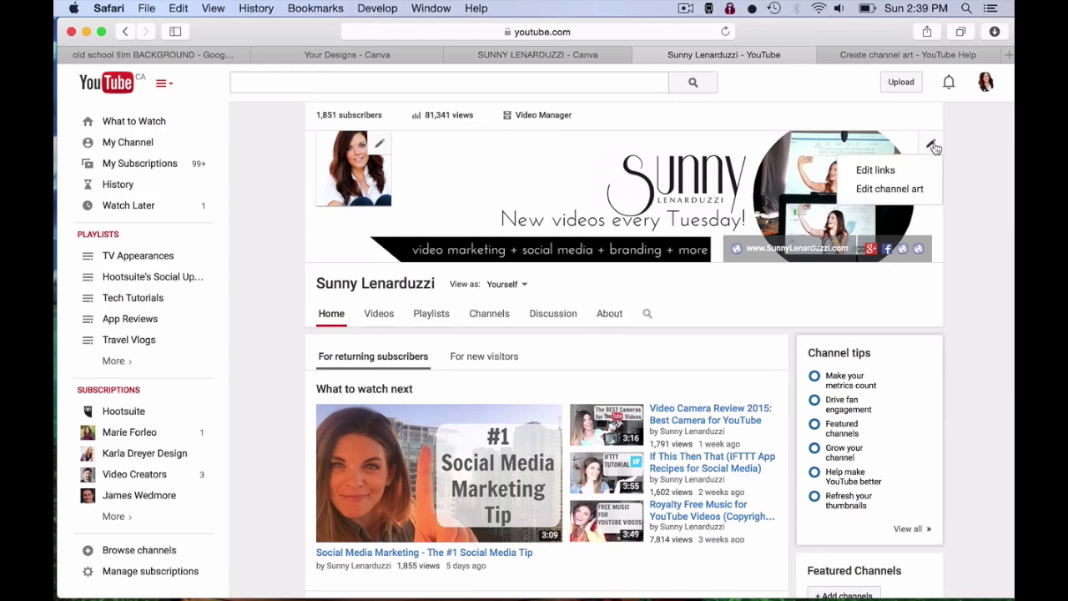
left_click(892, 190)
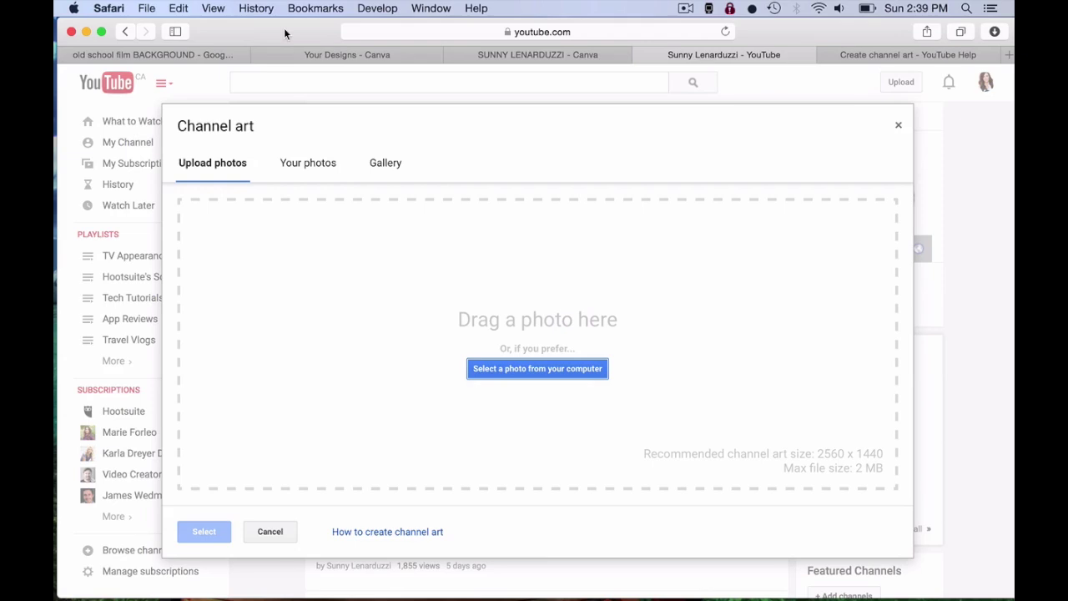
left_click_drag(283, 32, 457, 32)
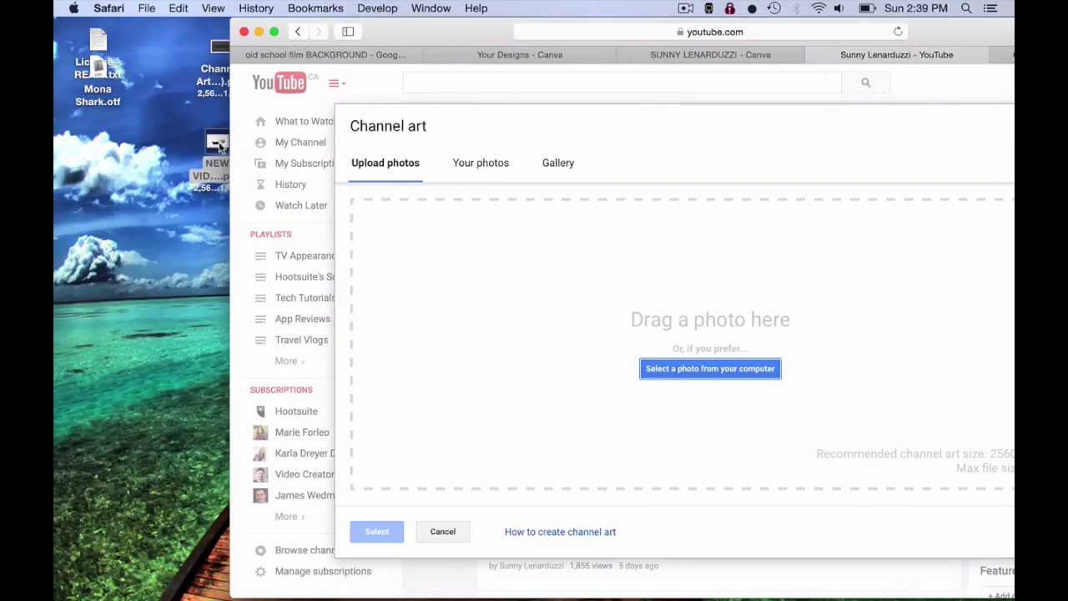
left_click_drag(233, 154, 599, 334)
left_click_drag(971, 34, 796, 33)
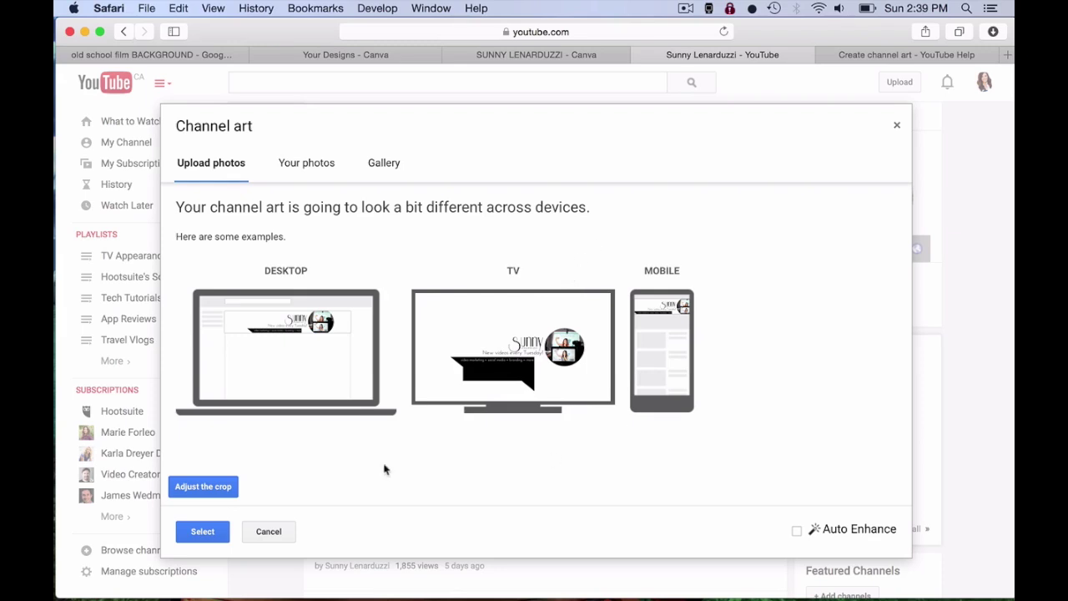
left_click(224, 487)
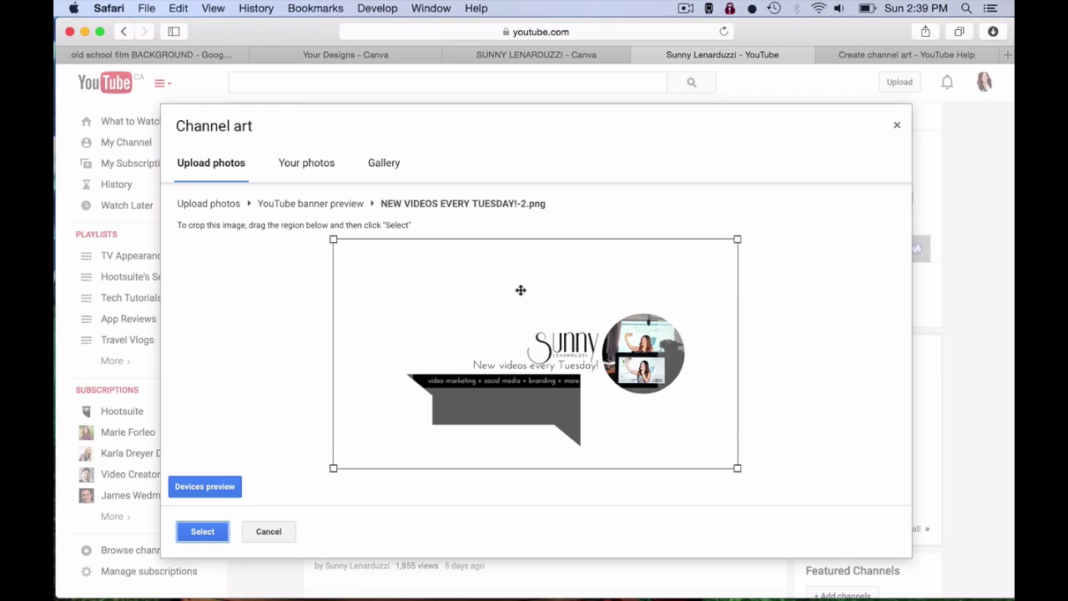
left_click(202, 493)
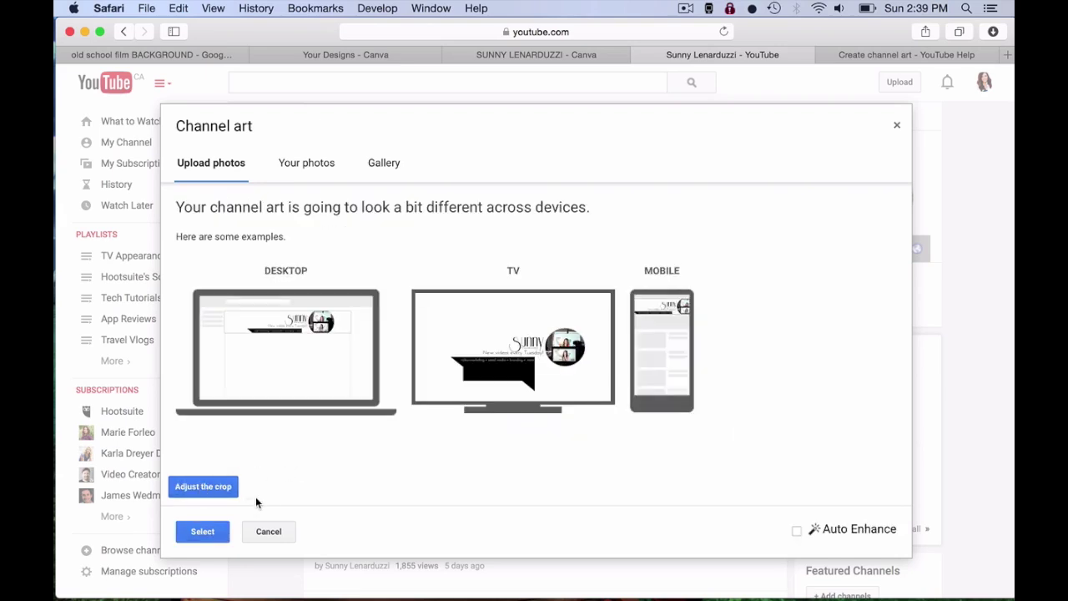
left_click(203, 532)
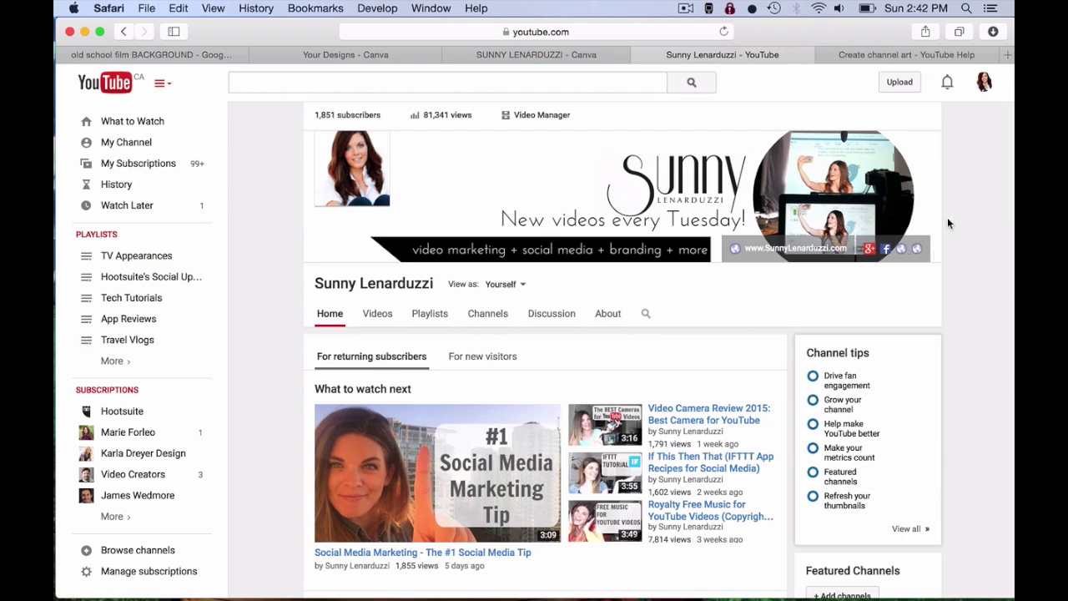
Step: Open the channel's custom links editor from the banner's edit menu
left_click(929, 145)
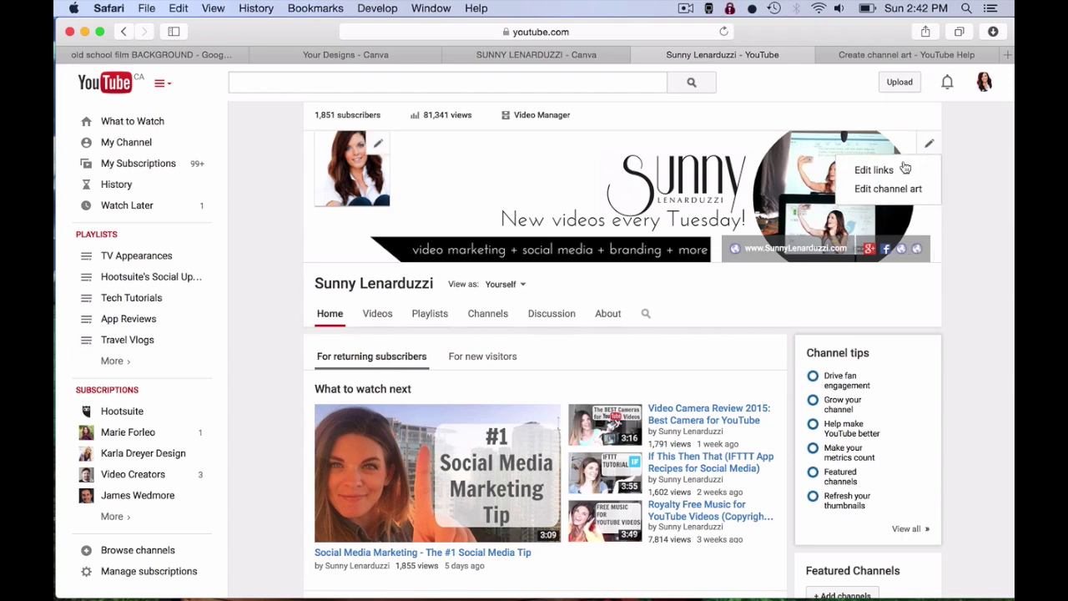
left_click(903, 169)
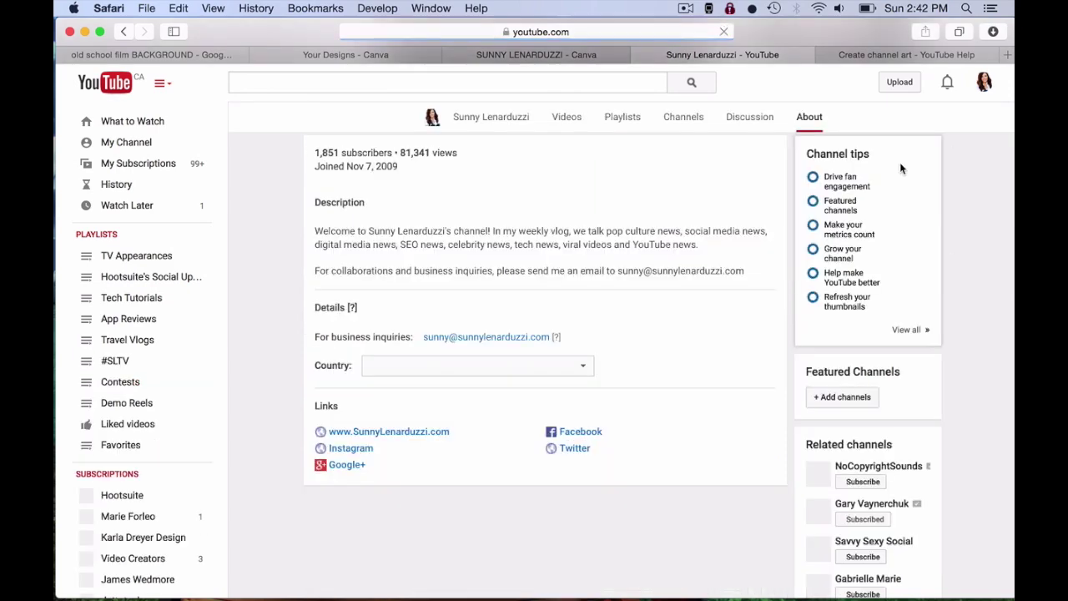